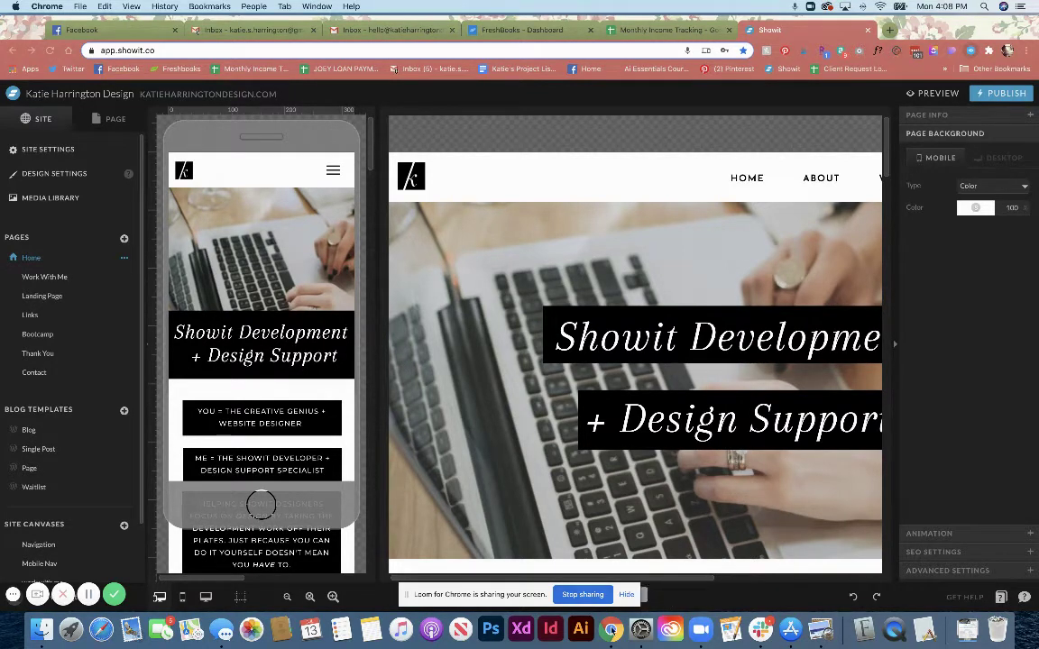
Show only the desktop layout of the Home page and scroll through it to review.
{"action": "left_click", "coordinate": [628, 594]}
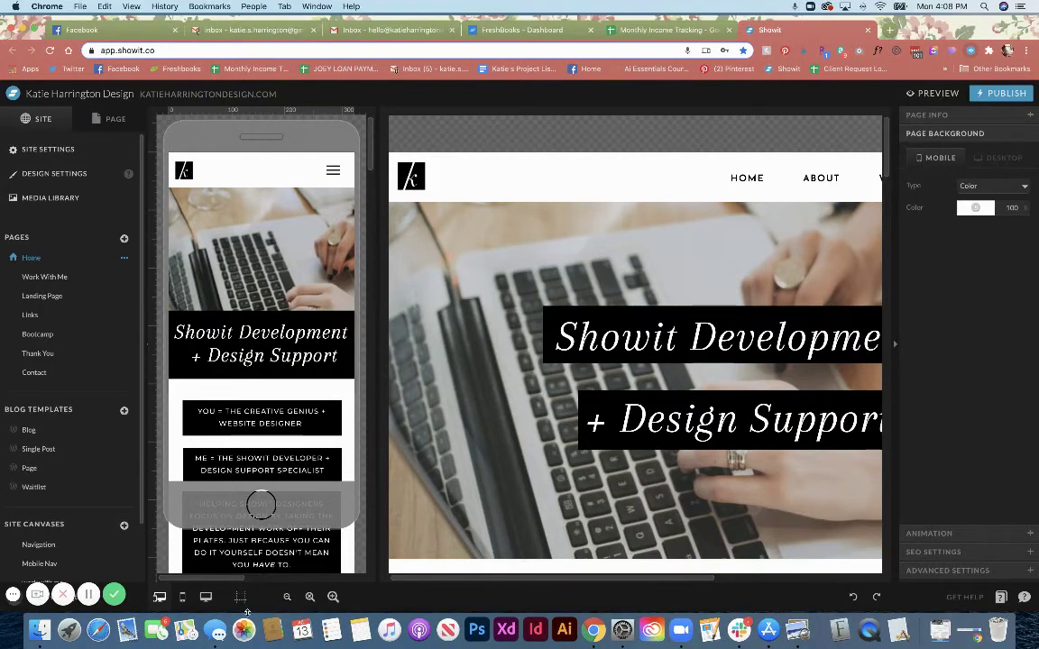
{"action": "left_click", "coordinate": [206, 597]}
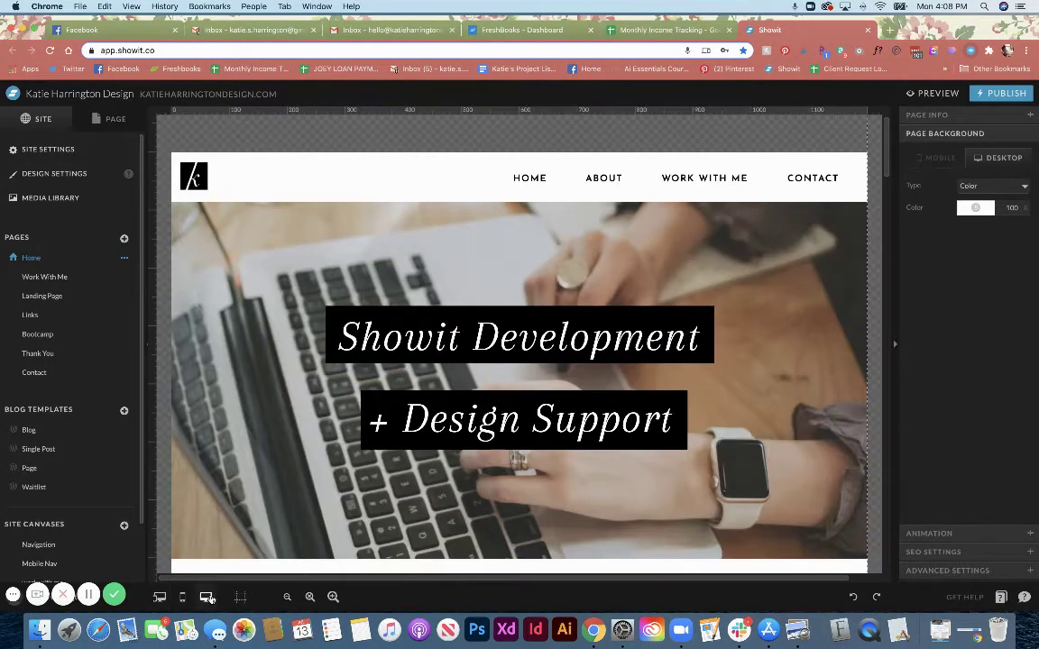
{"action": "scroll", "coordinate": [510, 257], "scroll_direction": "down", "scroll_amount": 15}
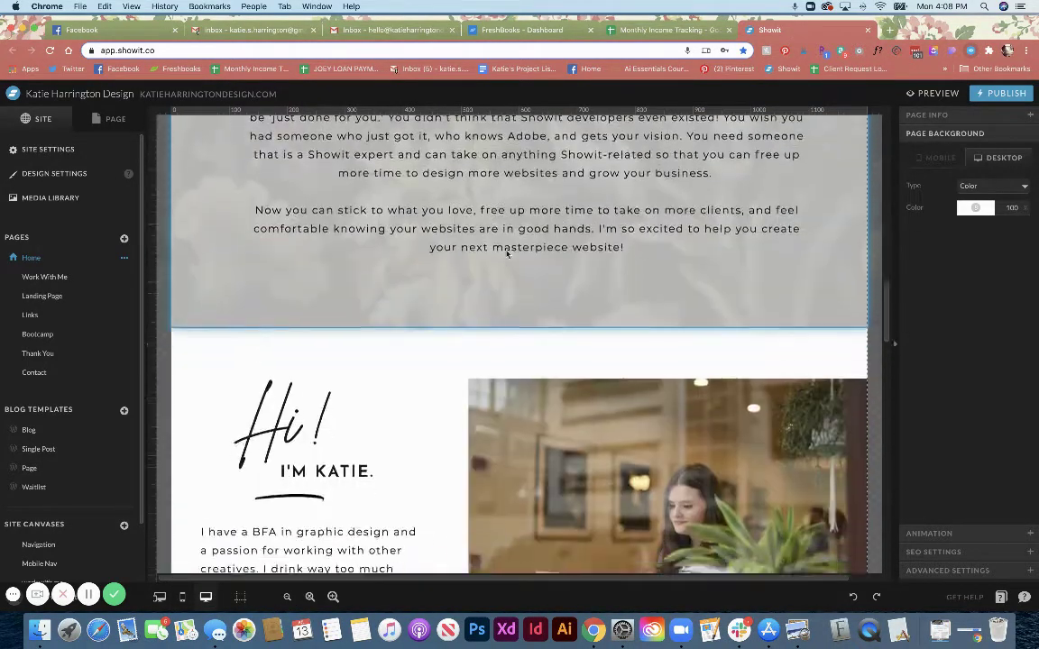
{"action": "scroll", "coordinate": [507, 254], "scroll_direction": "down", "scroll_amount": 20}
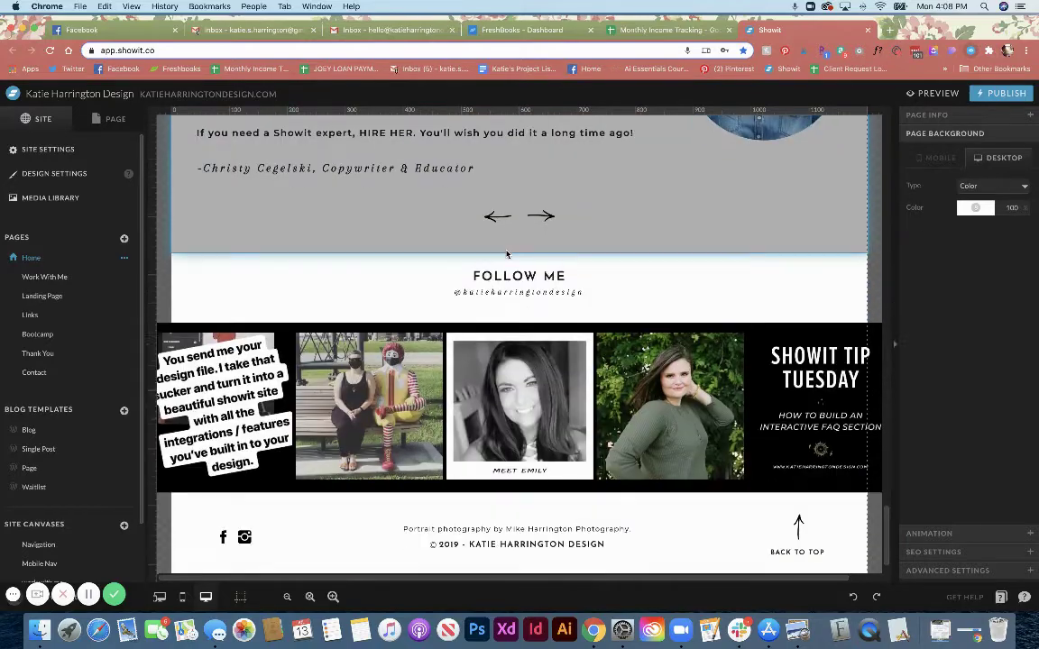
{"action": "scroll", "coordinate": [507, 254], "scroll_direction": "up", "scroll_amount": 20}
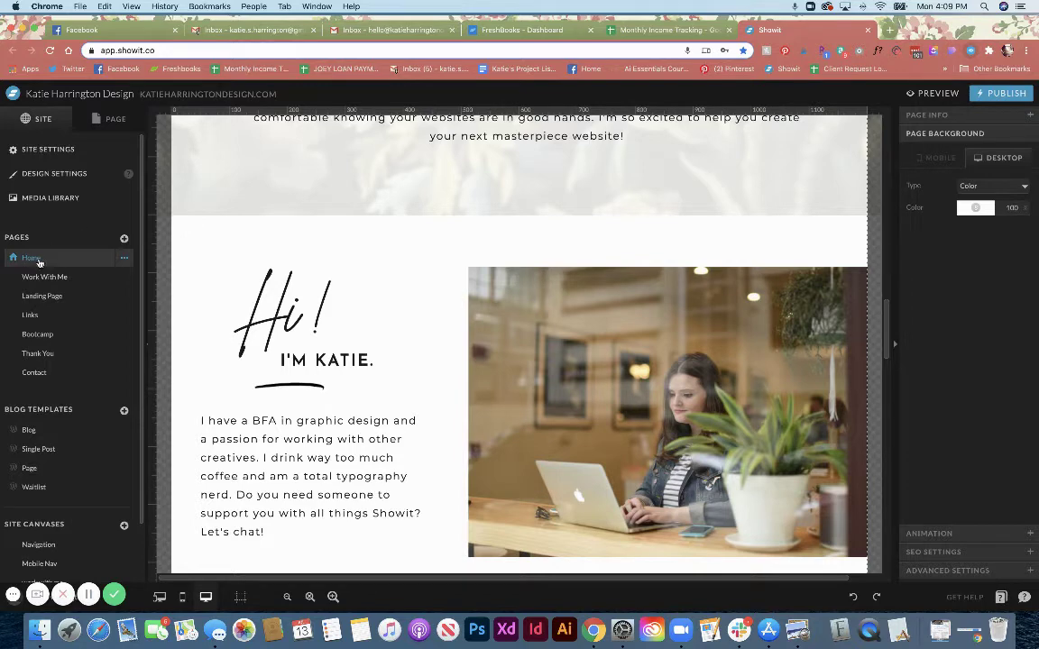
Copy the Home page to WordPress, delete the original Home page, and rename Home-1 to Home.
{"action": "left_click", "coordinate": [124, 260]}
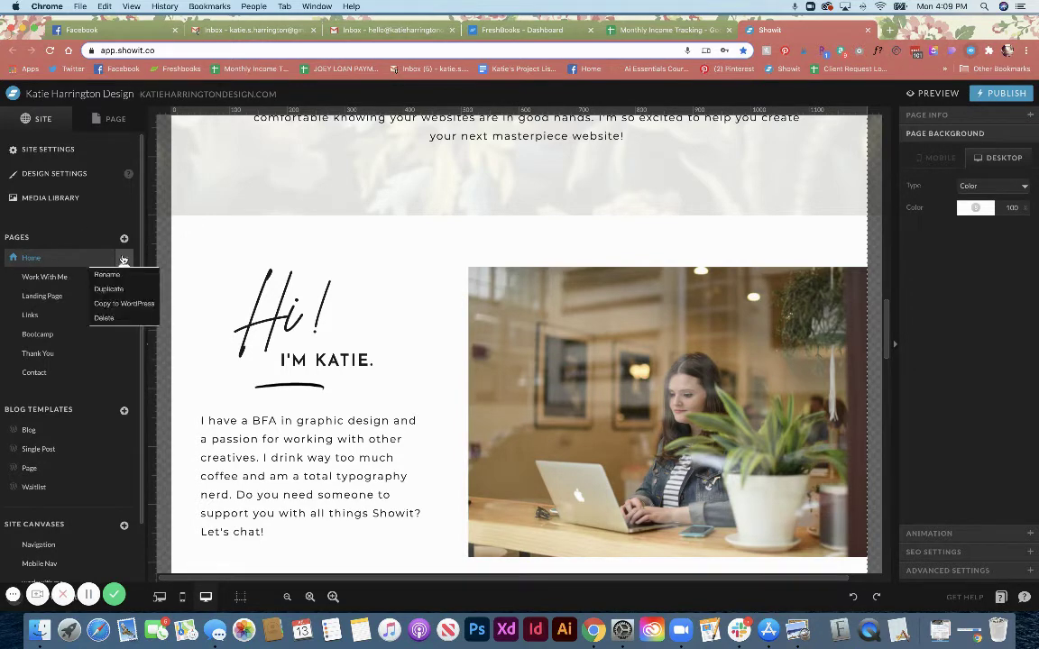
{"action": "left_click", "coordinate": [117, 306]}
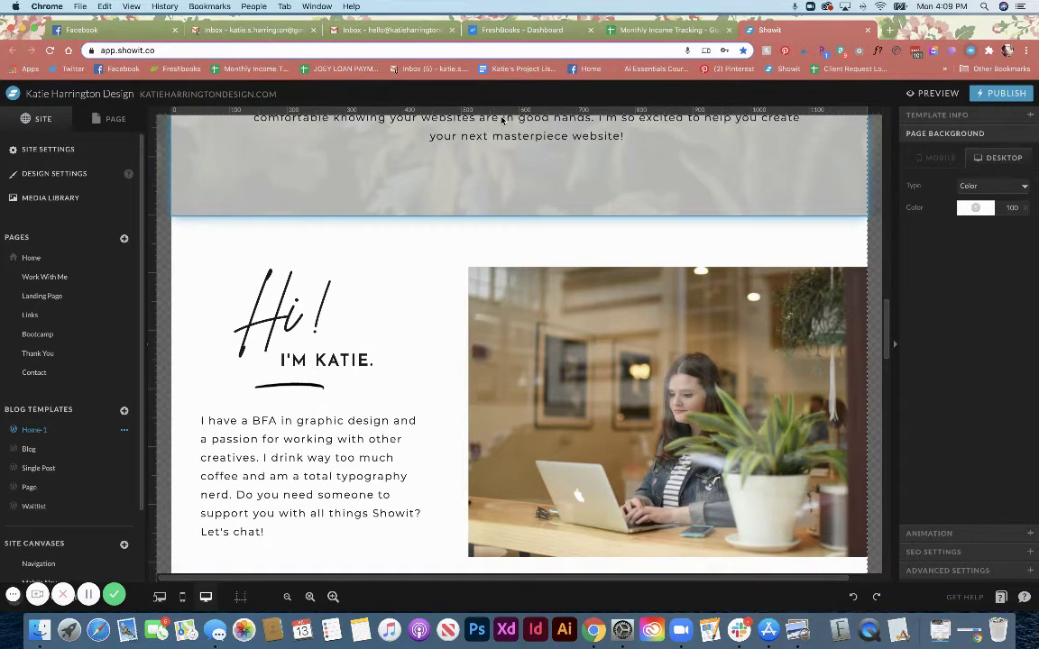
{"action": "left_click", "coordinate": [30, 258]}
{"action": "left_click", "coordinate": [126, 259]}
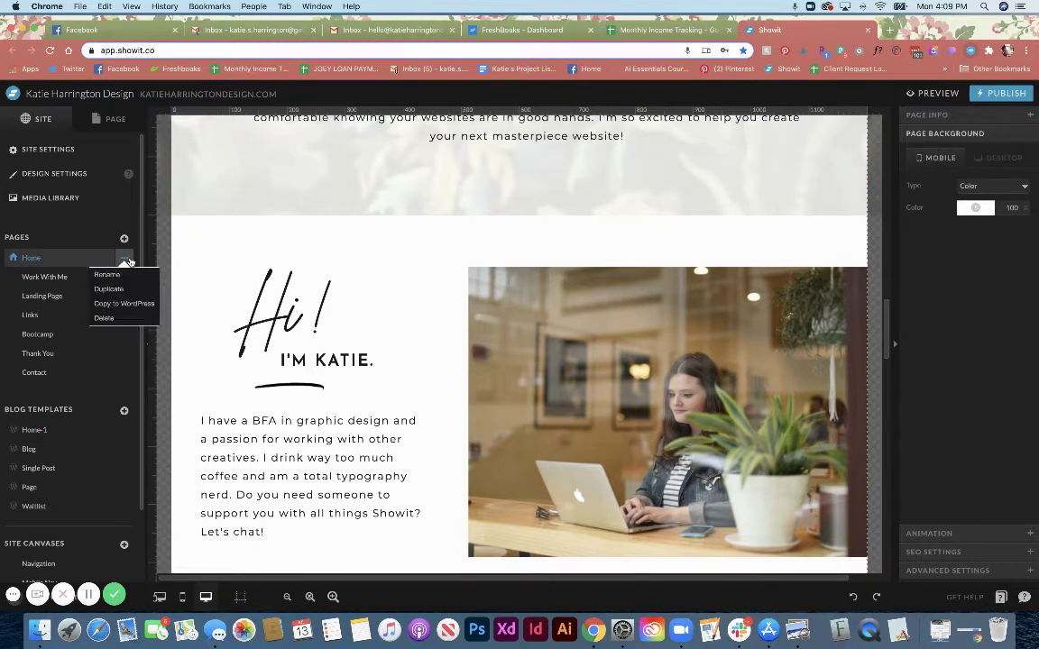
{"action": "left_click", "coordinate": [105, 318]}
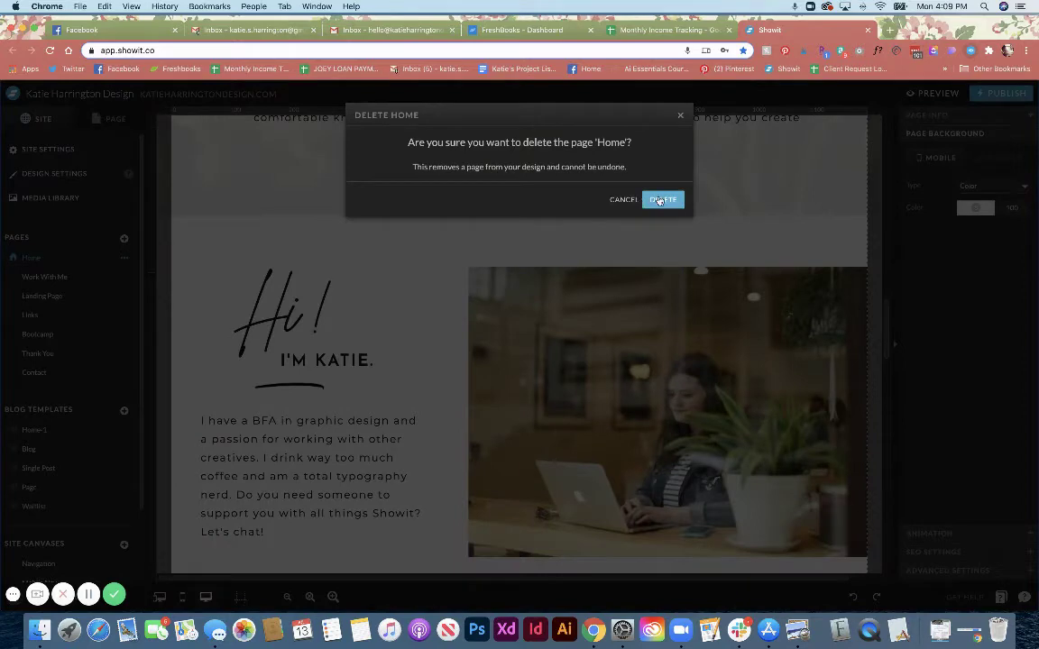
{"action": "left_click", "coordinate": [660, 200]}
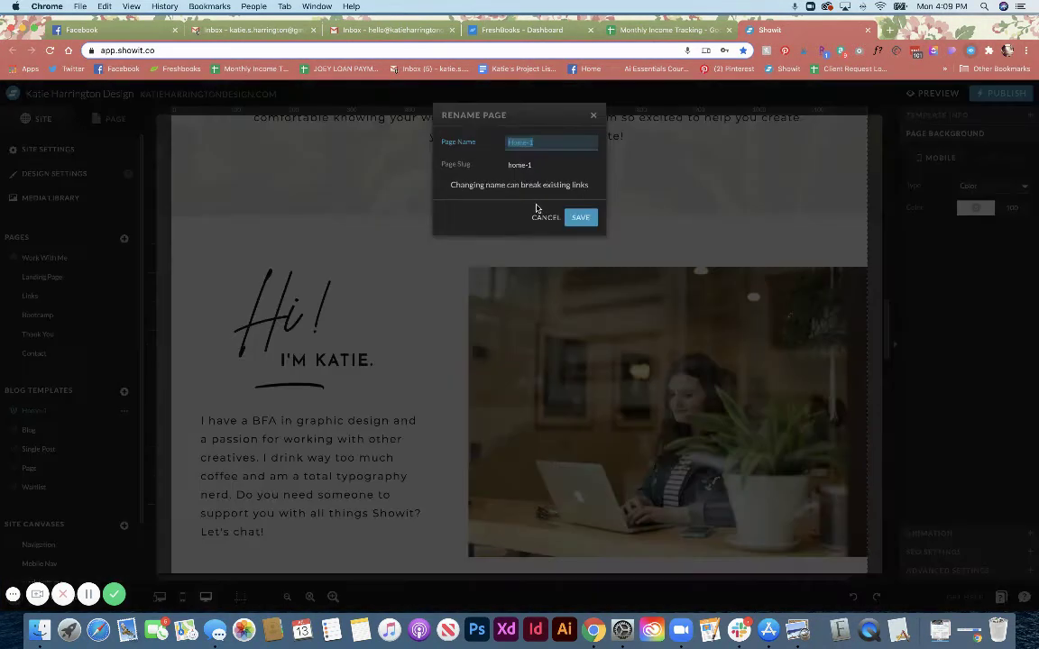
{"action": "type", "text": "Home"}
{"action": "key", "text": "Return"}
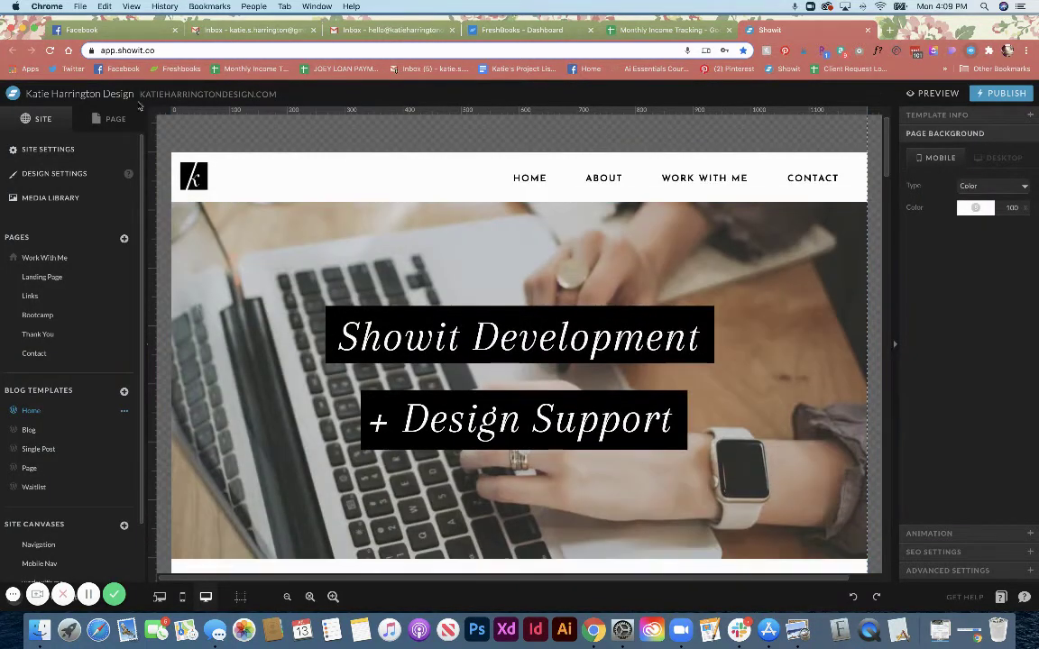
Add a blank canvas to the Home template and drag it between Services and Testimonial.
{"action": "left_click", "coordinate": [111, 121]}
{"action": "left_click", "coordinate": [130, 155]}
{"action": "left_click", "coordinate": [118, 168]}
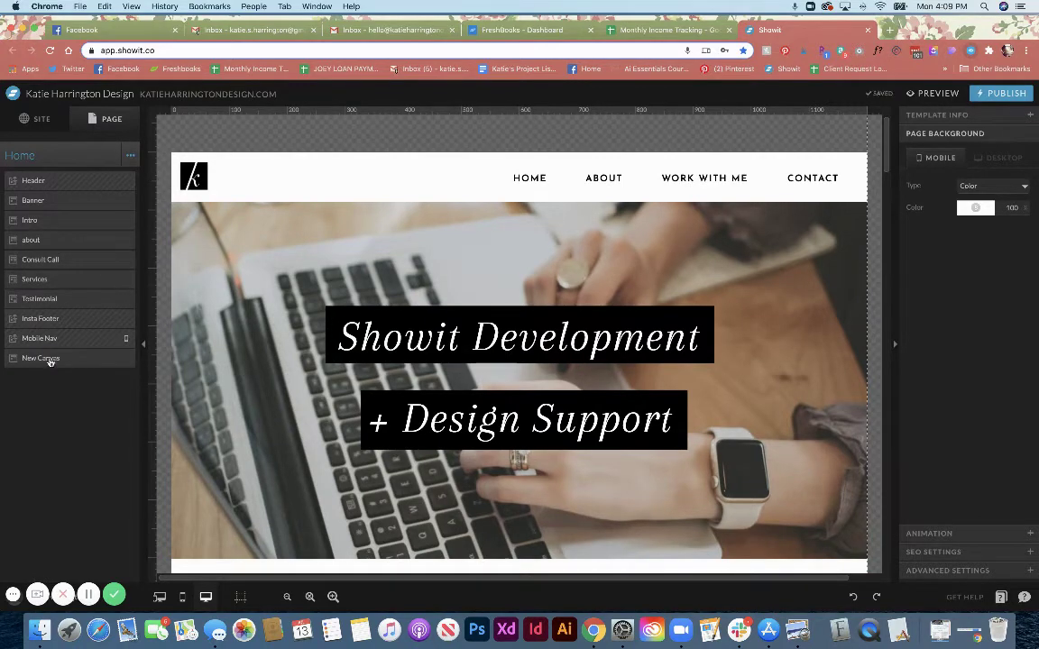
{"action": "left_click_drag", "start_coordinate": [51, 361], "coordinate": [62, 298]}
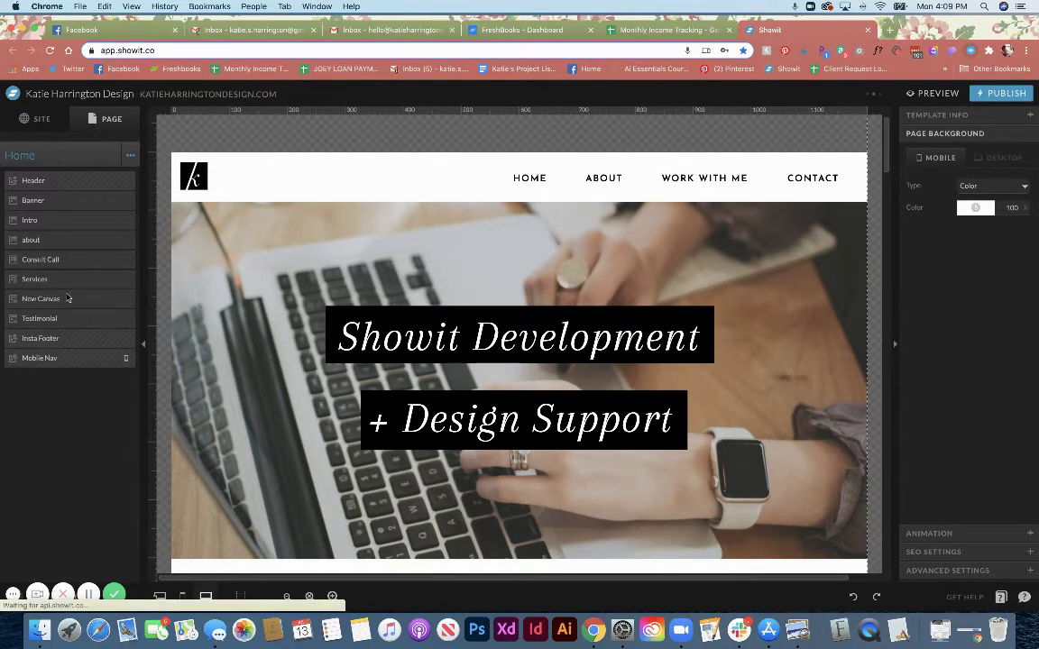
{"action": "scroll", "coordinate": [462, 406], "scroll_direction": "down", "scroll_amount": 15}
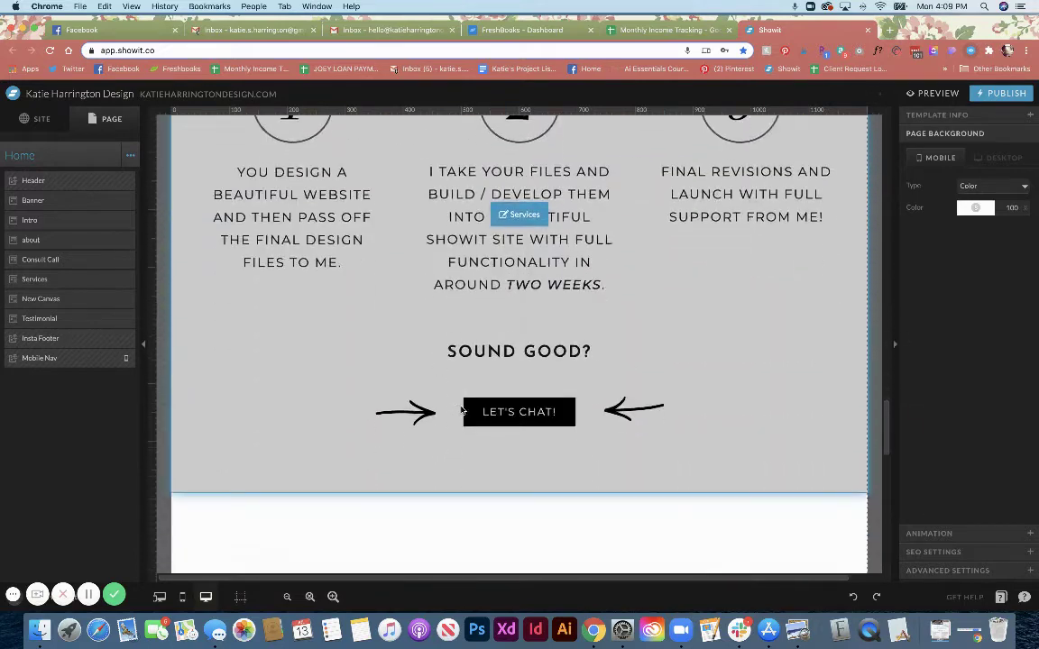
{"action": "scroll", "coordinate": [461, 411], "scroll_direction": "down", "scroll_amount": 2}
Rename the New Canvas section to 'Recent Posts'.
{"action": "left_click", "coordinate": [459, 413]}
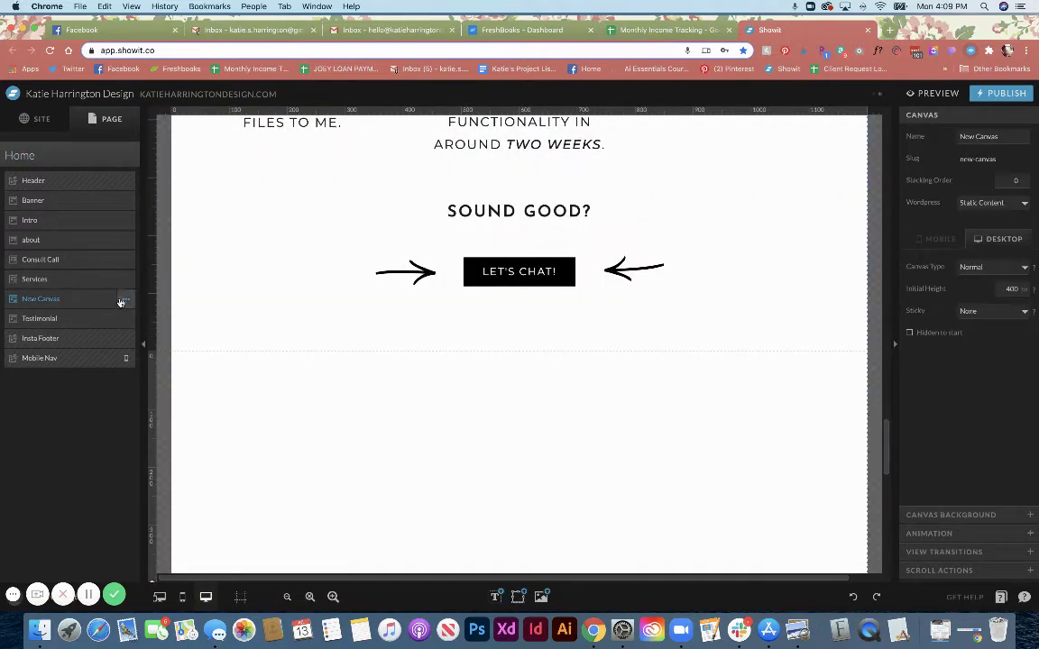
{"action": "left_click", "coordinate": [122, 301]}
{"action": "left_click", "coordinate": [116, 318]}
{"action": "type", "text": "Recent"}
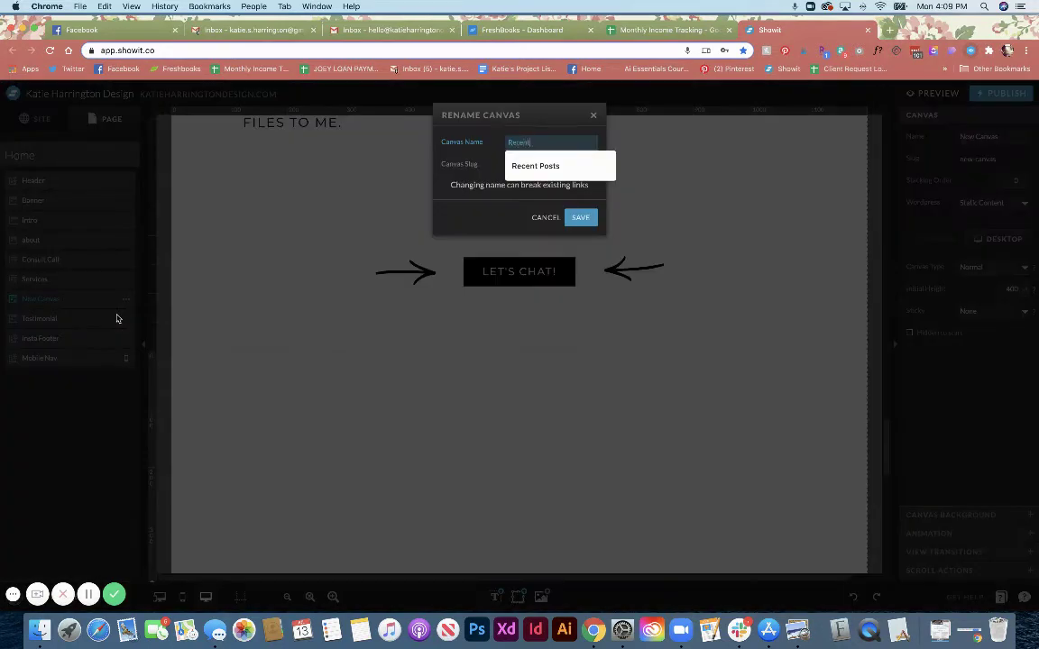
{"action": "type", "text": " Posts"}
{"action": "key", "text": "Return"}
{"action": "scroll", "coordinate": [564, 531], "scroll_direction": "down", "scroll_amount": 3}
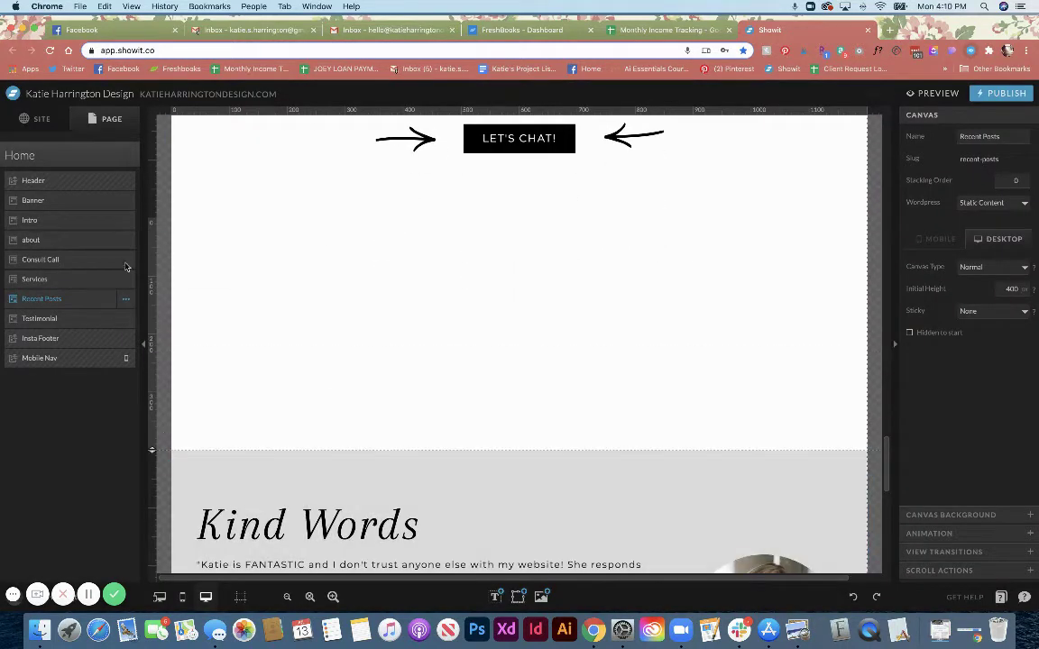
In the Blog template, select the post image, title and Read More group to copy.
{"action": "left_click", "coordinate": [30, 121]}
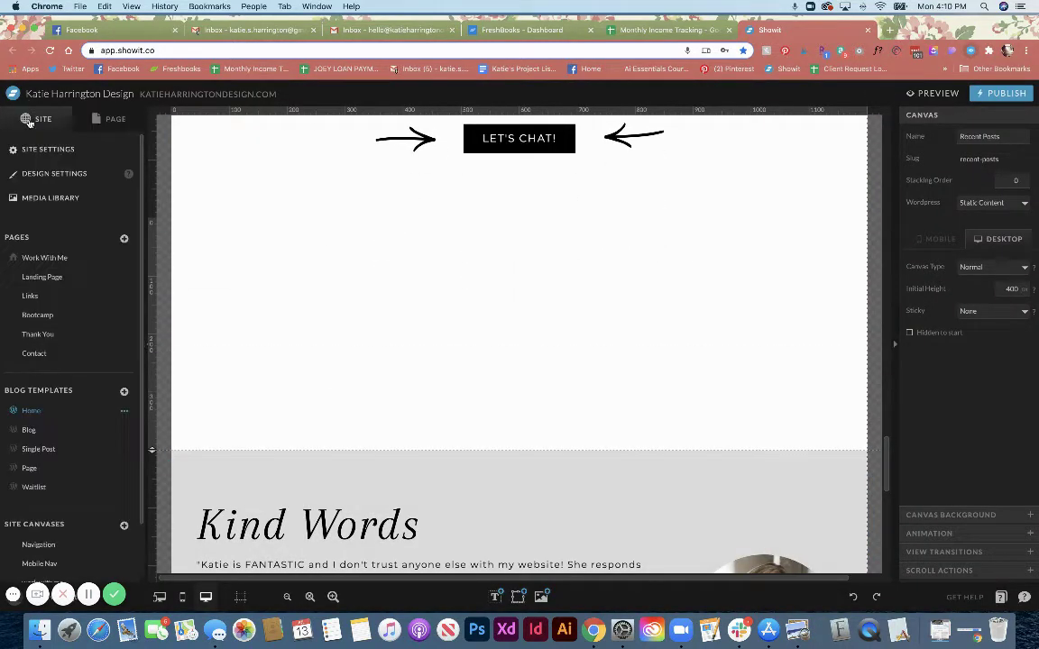
{"action": "left_click", "coordinate": [66, 437]}
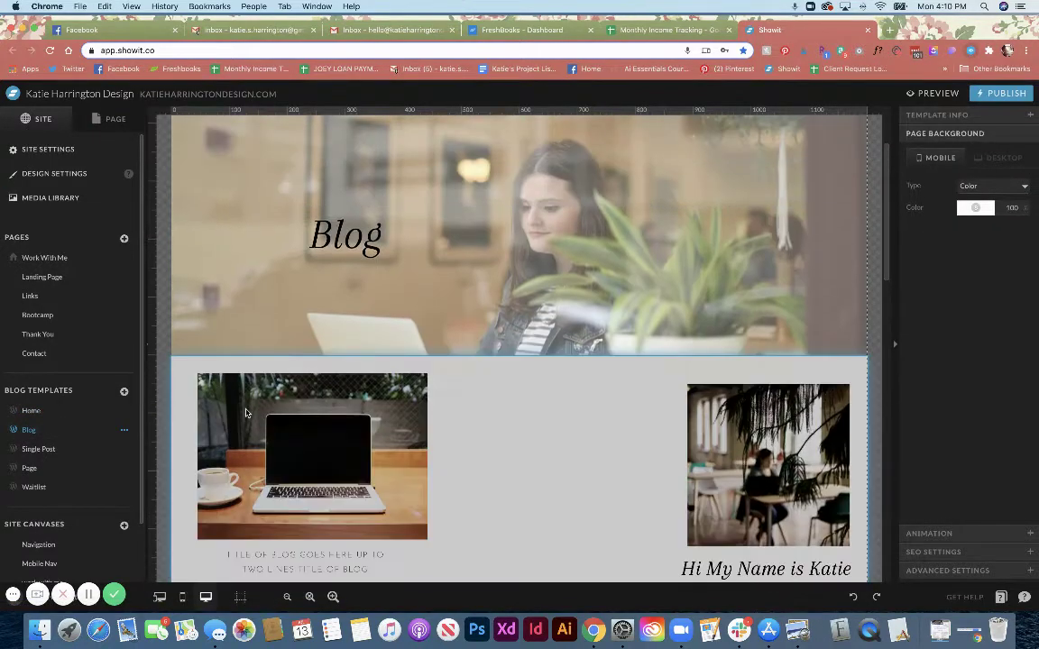
{"action": "left_click", "coordinate": [200, 438]}
{"action": "scroll", "coordinate": [248, 413], "scroll_direction": "down", "scroll_amount": 3}
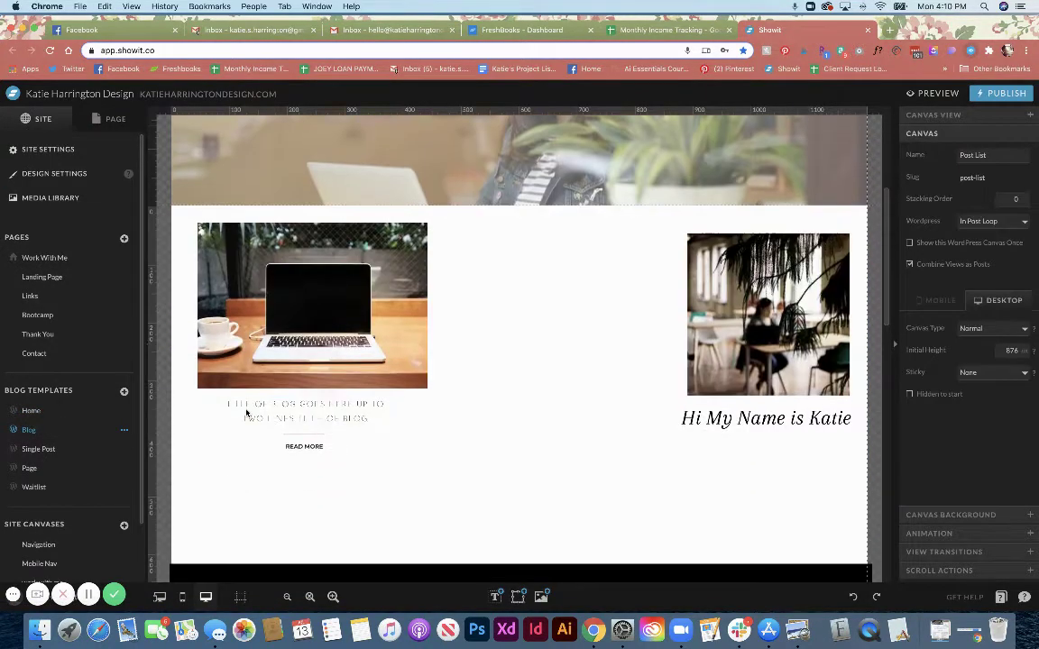
{"action": "left_click_drag", "start_coordinate": [384, 480], "coordinate": [281, 337]}
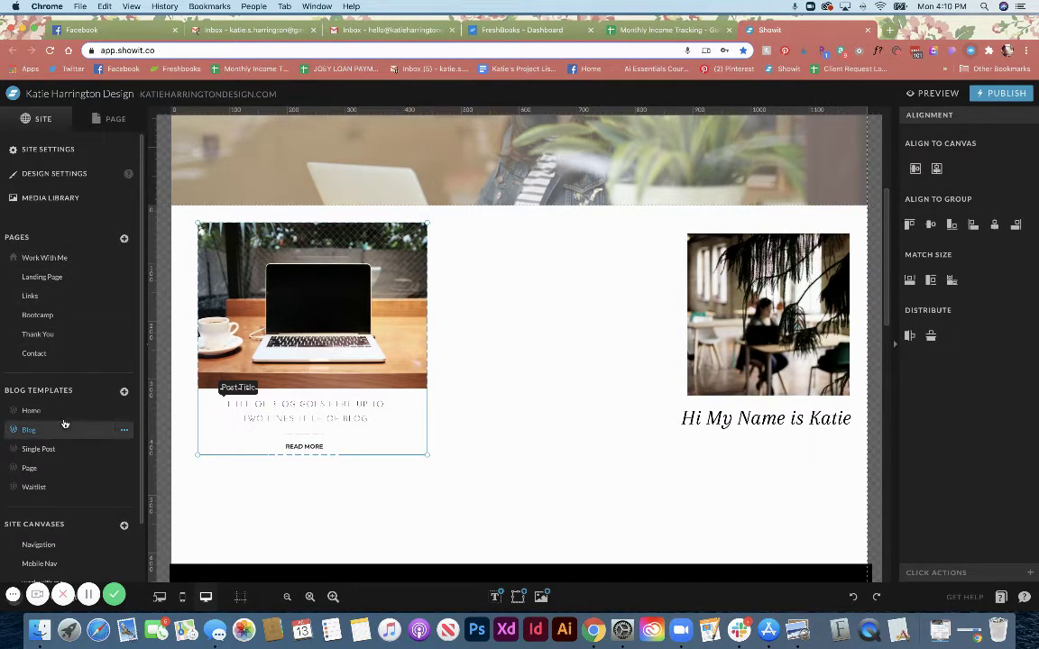
Paste the post card into Home's Recent Posts section and drag the section taller.
{"action": "left_click", "coordinate": [30, 411]}
{"action": "scroll", "coordinate": [380, 478], "scroll_direction": "down", "scroll_amount": 3}
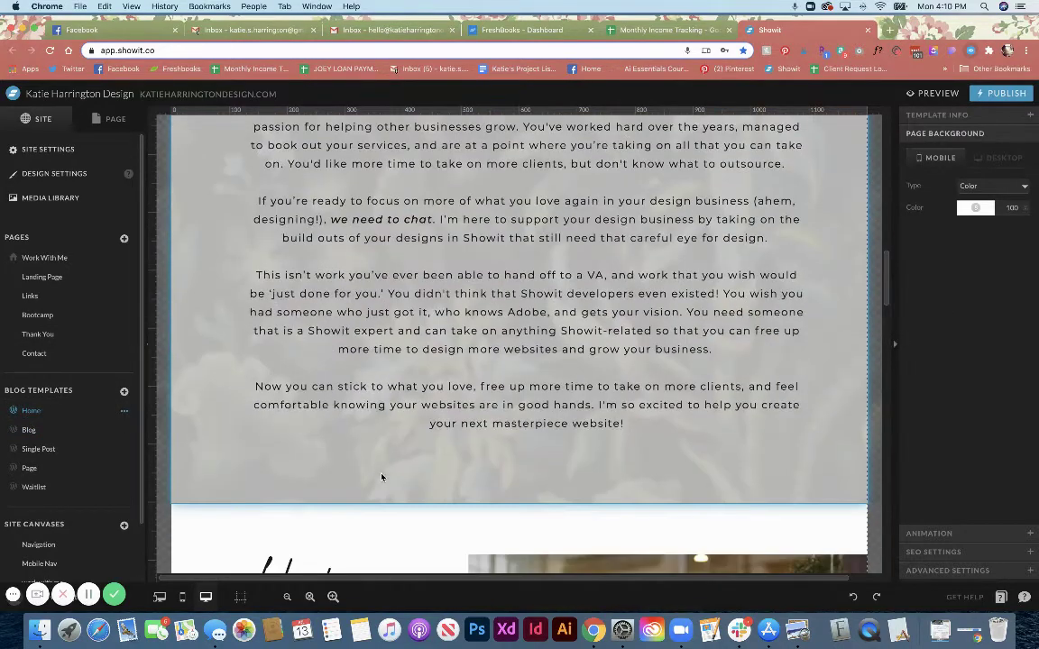
{"action": "scroll", "coordinate": [381, 477], "scroll_direction": "down", "scroll_amount": 15}
{"action": "scroll", "coordinate": [380, 477], "scroll_direction": "down", "scroll_amount": 5}
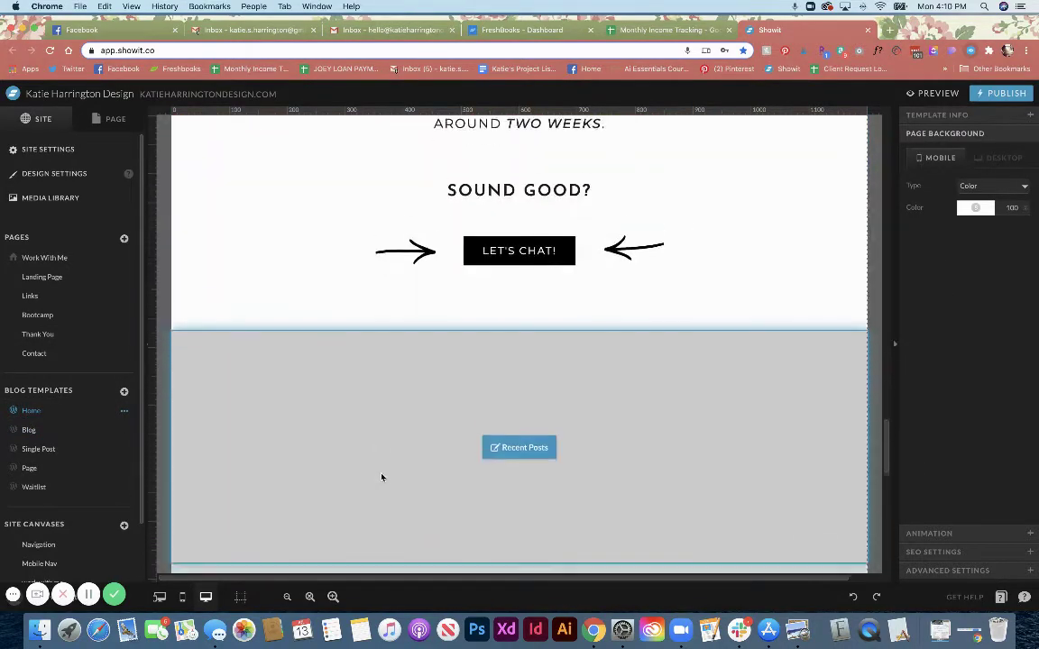
{"action": "left_click", "coordinate": [381, 477]}
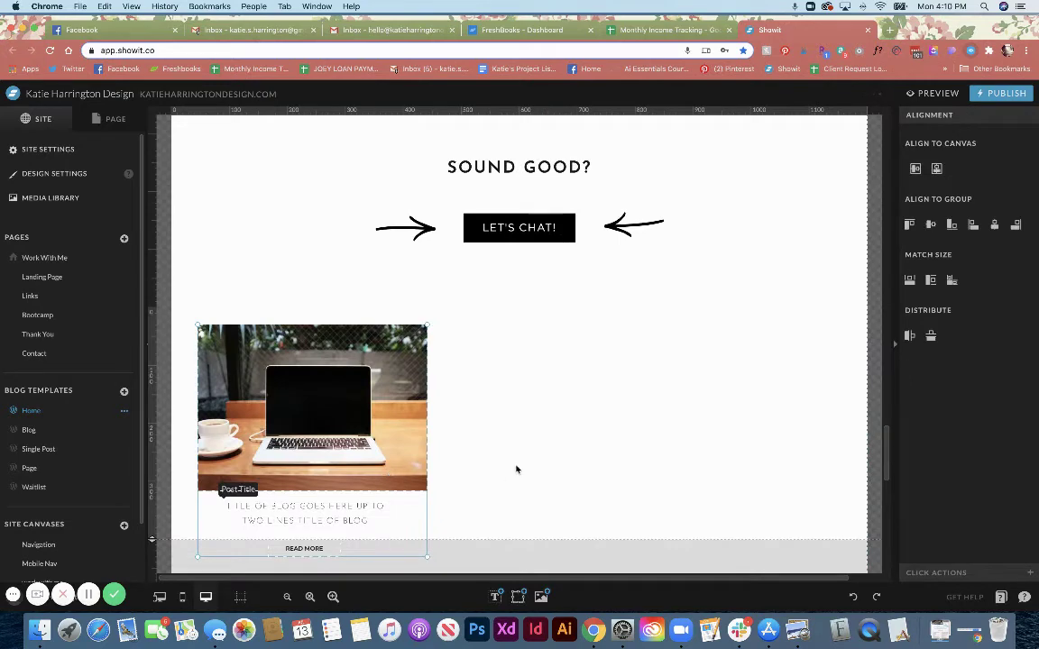
{"action": "scroll", "coordinate": [338, 383], "scroll_direction": "down", "scroll_amount": 4}
{"action": "left_click_drag", "start_coordinate": [152, 343], "coordinate": [149, 408]}
{"action": "scroll", "coordinate": [275, 386], "scroll_direction": "up", "scroll_amount": 2}
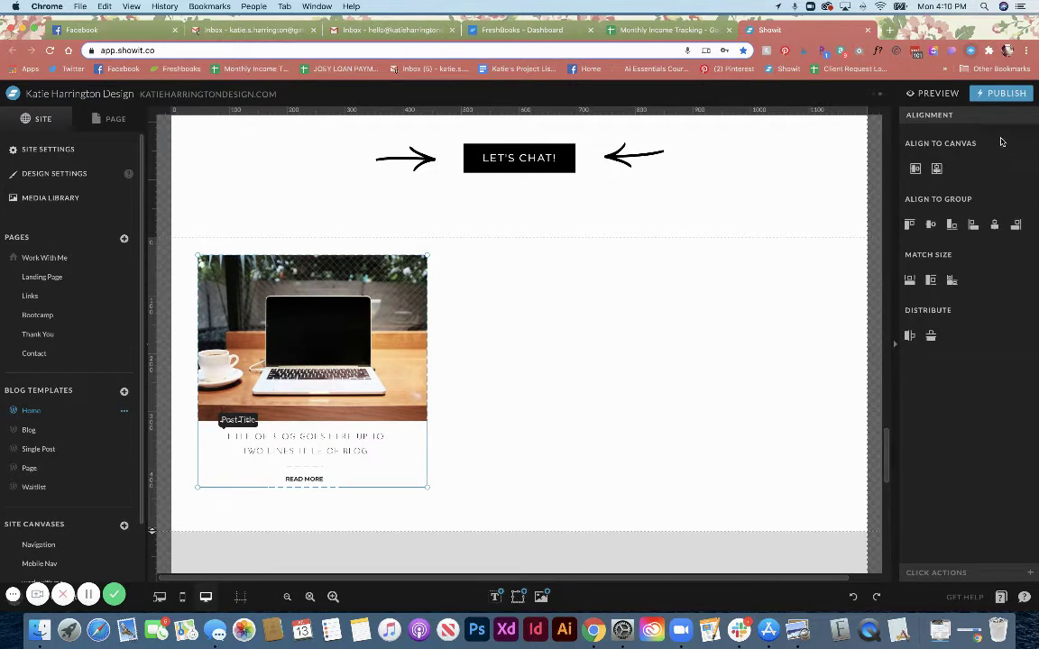
Centre the post preview and position the three post cards side by side with Shift+arrow nudges.
{"action": "left_click", "coordinate": [937, 170]}
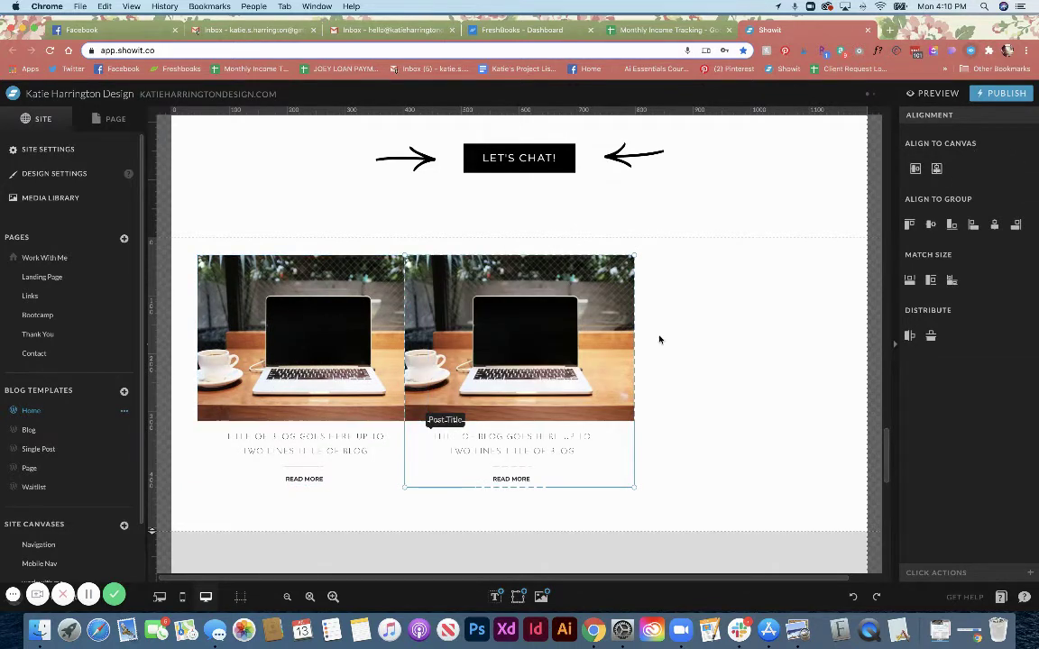
{"action": "left_click_drag", "start_coordinate": [387, 372], "coordinate": [451, 373]}
{"action": "key", "text": "shift+Right"}
{"action": "key", "text": "shift+Right"}
{"action": "key", "text": "shift+Right"}
{"action": "key", "text": "shift+Right"}
{"action": "key", "text": "shift+Right"}
{"action": "key", "text": "shift+Right"}
{"action": "key", "text": "shift+Right"}
{"action": "key", "text": "shift+Right"}
{"action": "key", "text": "shift+Right"}
{"action": "key", "text": "shift+Right"}
{"action": "key", "text": "shift+Right"}
{"action": "key", "text": "shift+Right"}
{"action": "key", "text": "shift+Right"}
{"action": "key", "text": "shift+Right"}
{"action": "key", "text": "shift+Right"}
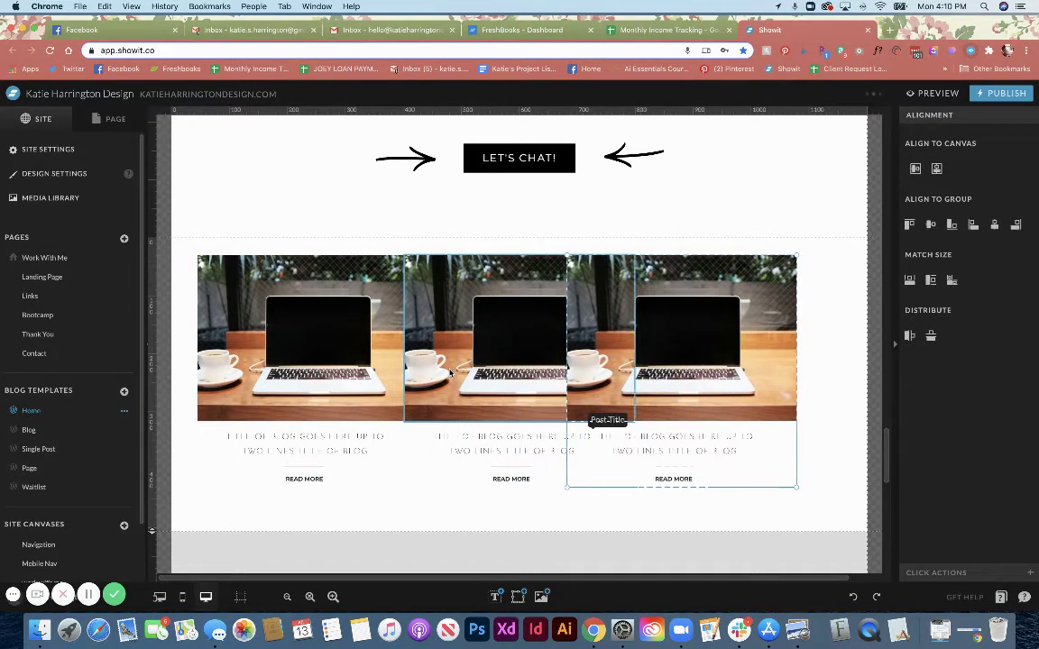
{"action": "key", "text": "shift+Right"}
{"action": "key", "text": "shift+Right"}
{"action": "key", "text": "shift+Right"}
{"action": "key", "text": "shift+Right"}
{"action": "key", "text": "shift+Left"}
{"action": "key", "text": "shift+Left"}
{"action": "key", "text": "shift+Right"}
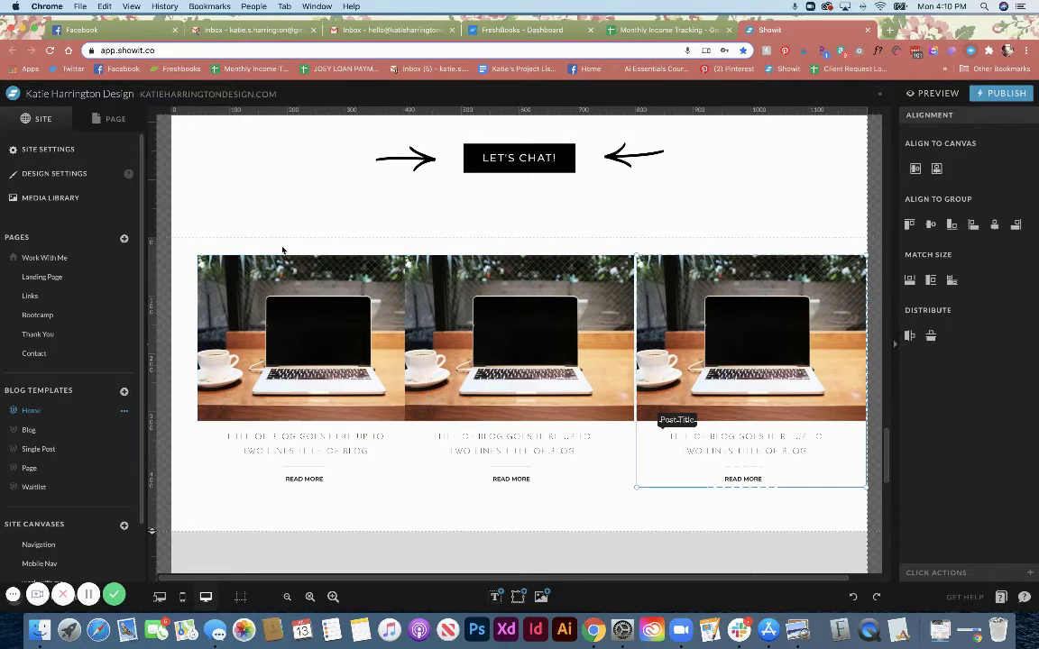
{"action": "left_click_drag", "start_coordinate": [281, 246], "coordinate": [335, 503]}
{"action": "key", "text": "shift+Left"}
{"action": "key", "text": "shift+Left"}
{"action": "key", "text": "shift+Left"}
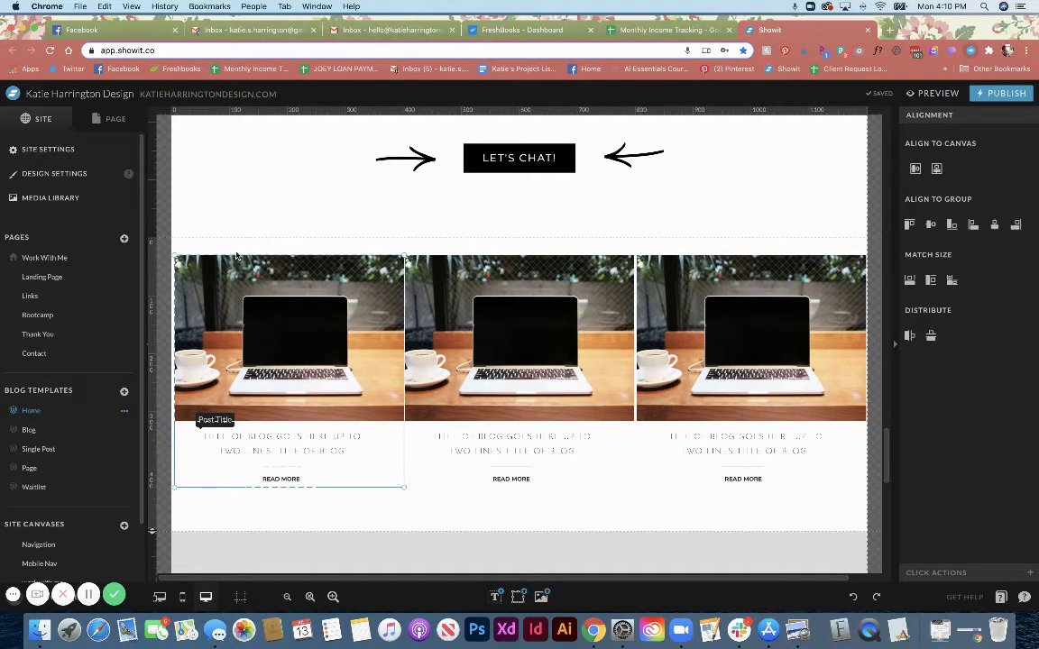
Scale the three post cards down together as one group.
{"action": "left_click_drag", "start_coordinate": [194, 225], "coordinate": [788, 536]}
{"action": "left_click", "coordinate": [777, 231]}
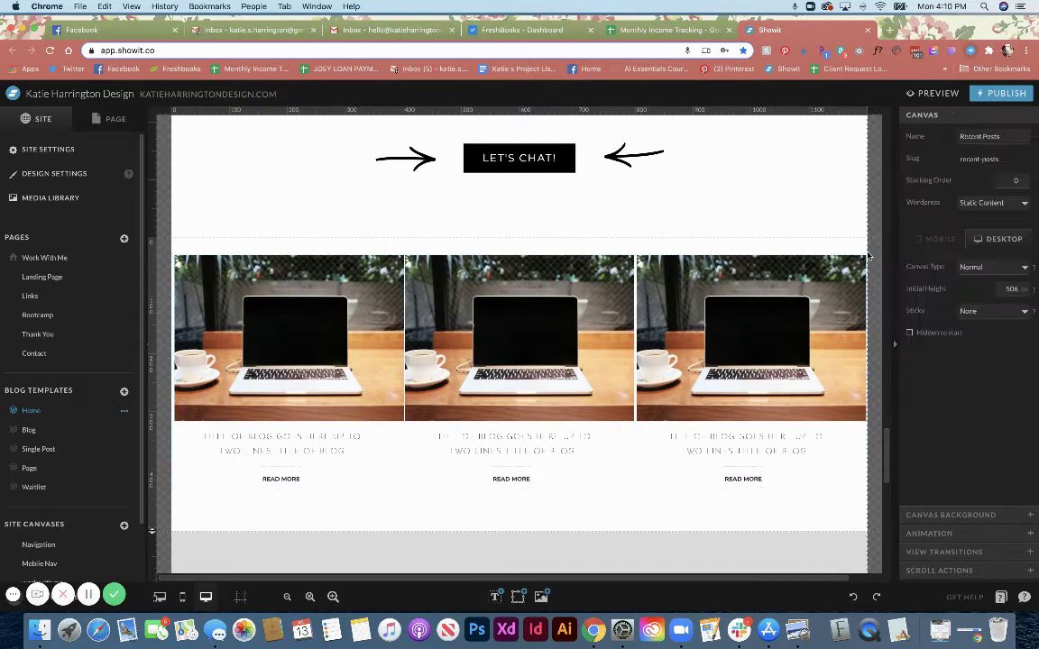
{"action": "left_click_drag", "start_coordinate": [256, 541], "coordinate": [781, 232]}
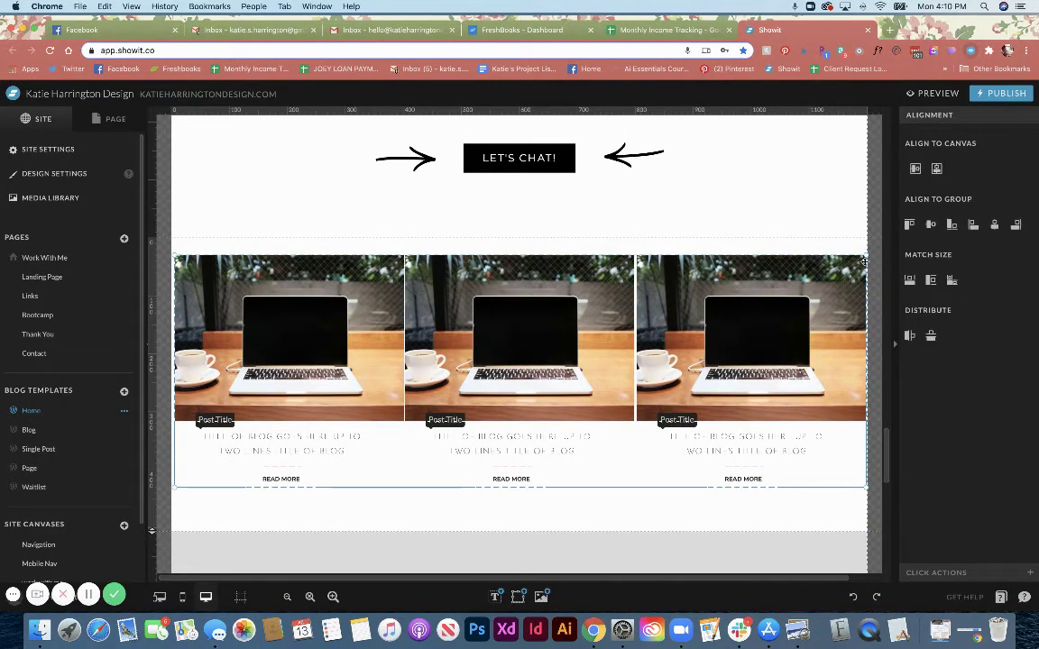
{"action": "left_click_drag", "start_coordinate": [866, 256], "coordinate": [816, 290]}
Shift the individual posts slightly right to space them evenly, then reselect all three.
{"action": "left_click", "coordinate": [819, 262]}
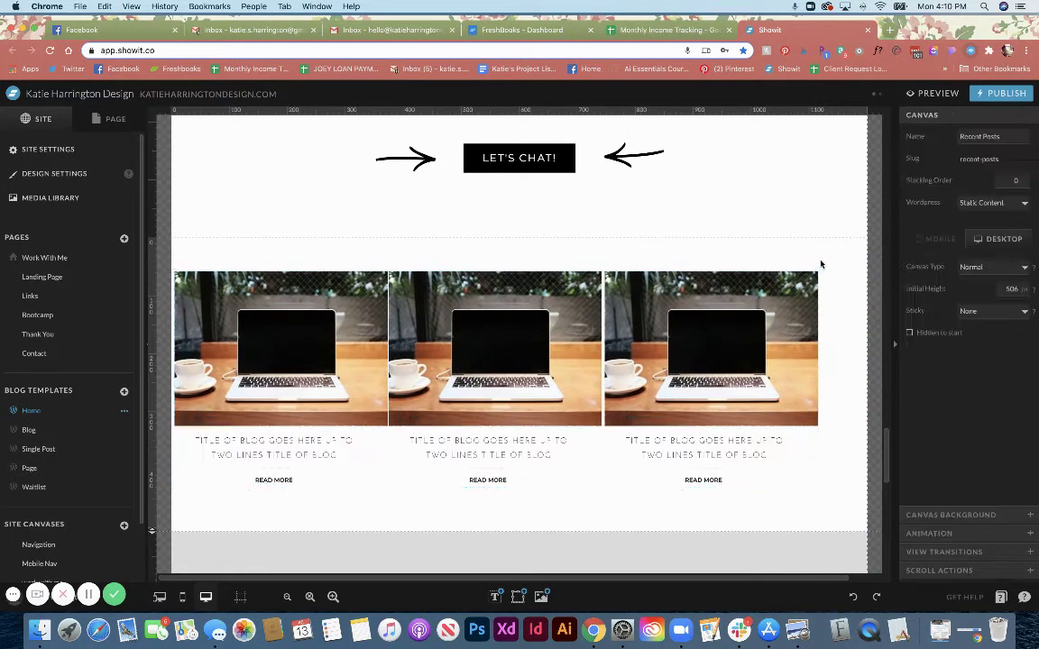
{"action": "left_click", "coordinate": [700, 487]}
{"action": "left_click_drag", "start_coordinate": [700, 487], "coordinate": [723, 487]}
{"action": "left_click", "coordinate": [522, 478]}
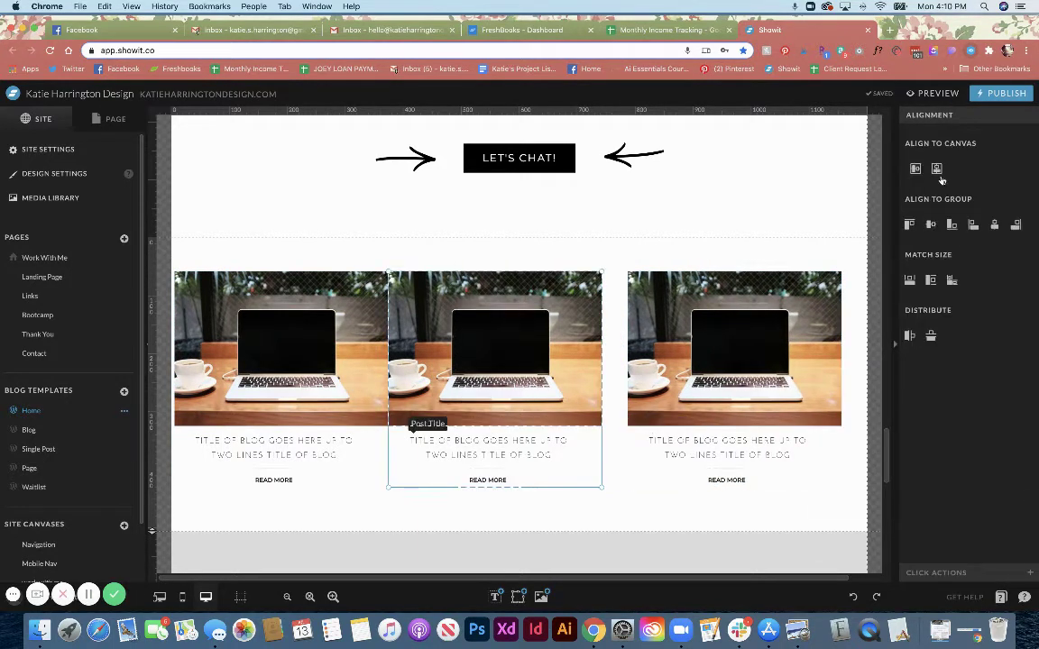
{"action": "left_click_drag", "start_coordinate": [524, 483], "coordinate": [548, 483]}
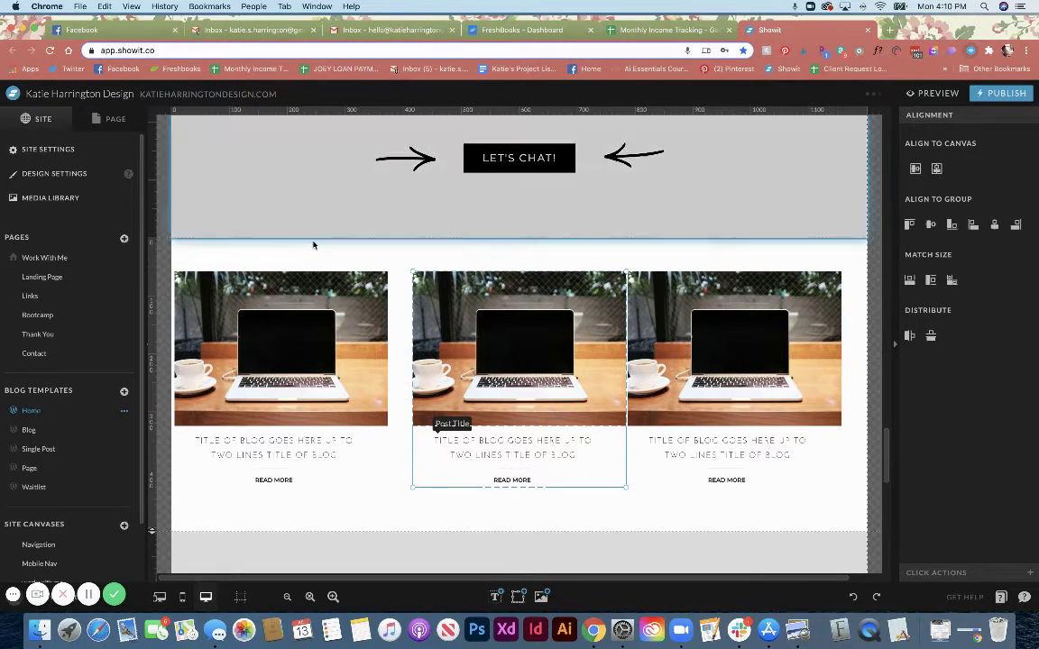
{"action": "left_click_drag", "start_coordinate": [296, 263], "coordinate": [239, 538]}
{"action": "key", "text": "Right"}
{"action": "key", "text": "Right"}
{"action": "key", "text": "Right"}
{"action": "key", "text": "Right"}
{"action": "key", "text": "Right"}
{"action": "key", "text": "Right"}
{"action": "key", "text": "Right"}
{"action": "key", "text": "Right"}
{"action": "key", "text": "Right"}
{"action": "key", "text": "Right"}
{"action": "key", "text": "Right"}
{"action": "key", "text": "Right"}
{"action": "key", "text": "Right"}
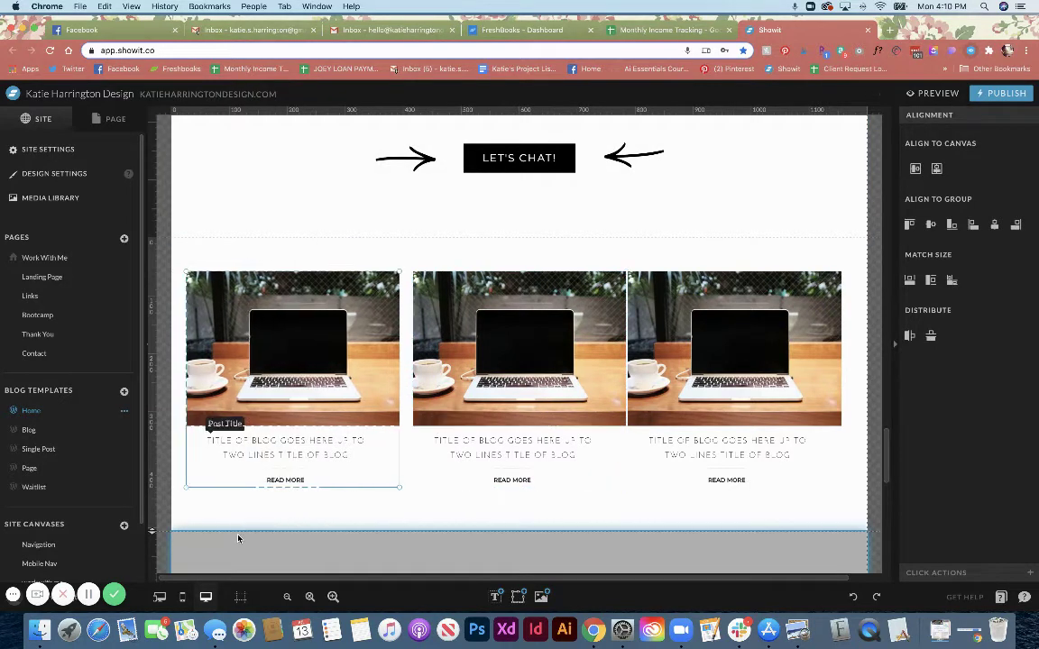
{"action": "left_click", "coordinate": [683, 275]}
{"action": "key", "text": "Right"}
{"action": "key", "text": "Right"}
{"action": "key", "text": "Right"}
{"action": "key", "text": "Right"}
{"action": "key", "text": "Right"}
{"action": "key", "text": "Right"}
{"action": "key", "text": "Right"}
{"action": "key", "text": "Right"}
{"action": "key", "text": "Right"}
{"action": "key", "text": "Right"}
{"action": "key", "text": "Right"}
{"action": "key", "text": "Right"}
{"action": "key", "text": "Right"}
{"action": "left_click", "coordinate": [302, 236]}
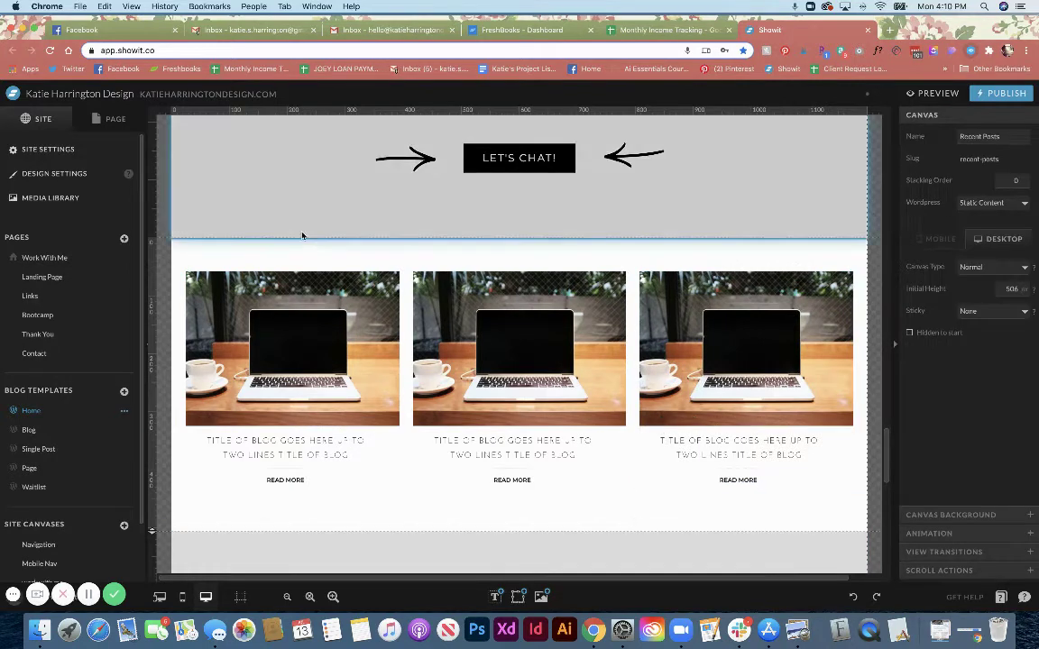
{"action": "left_click_drag", "start_coordinate": [307, 251], "coordinate": [817, 499]}
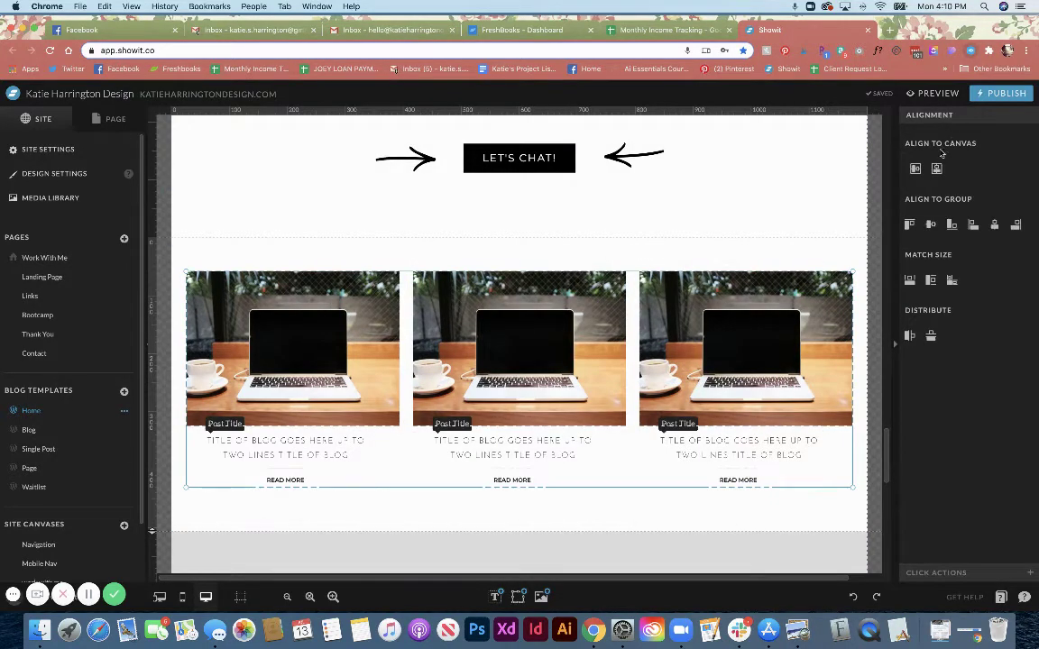
Shorten Recent Posts to 477 px and set it to a Posts View Lookup showing 3 posts.
{"action": "left_click", "coordinate": [752, 263]}
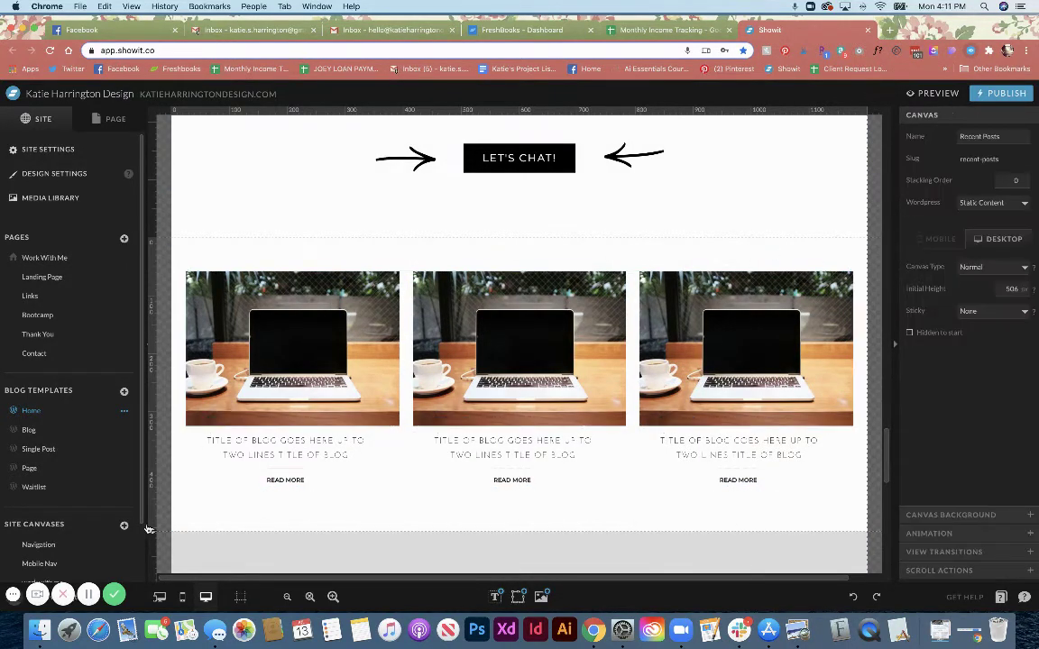
{"action": "left_click_drag", "start_coordinate": [151, 531], "coordinate": [153, 514]}
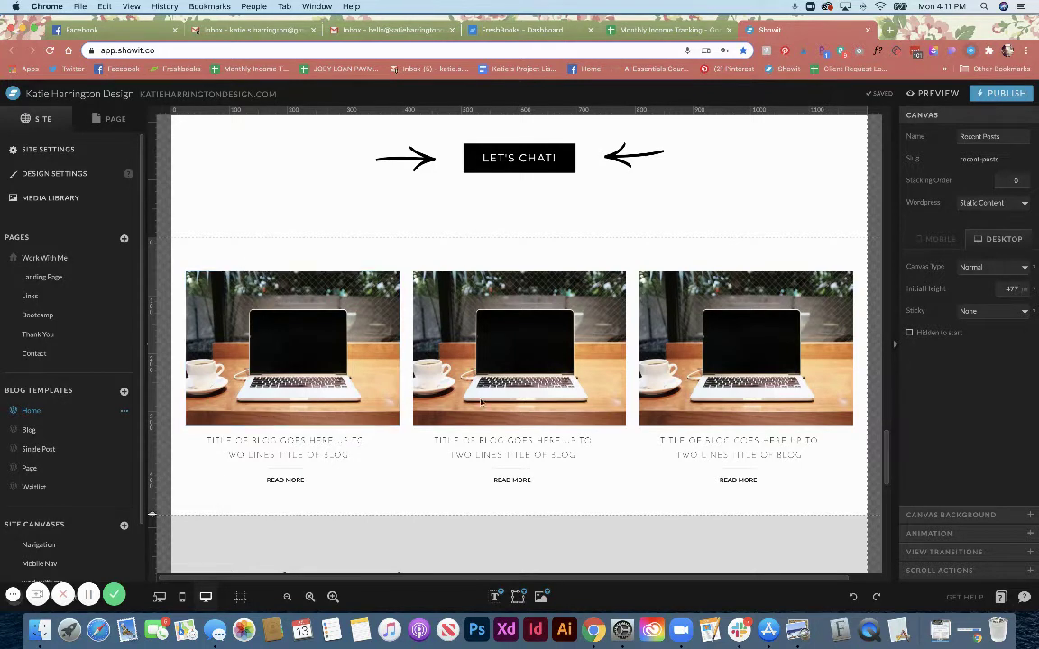
{"action": "left_click", "coordinate": [109, 117]}
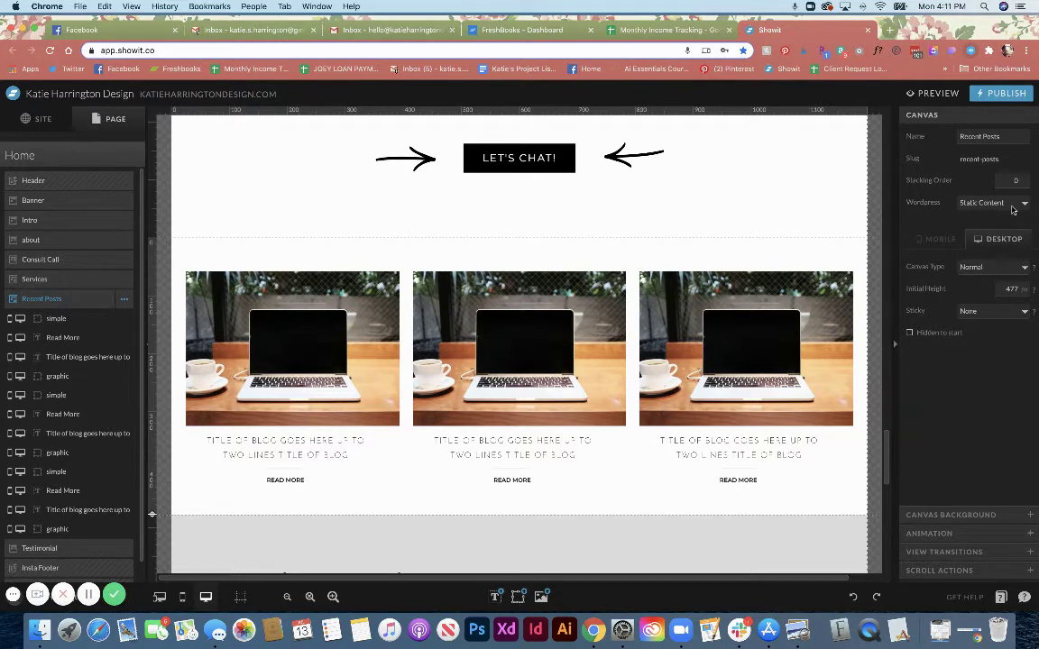
{"action": "left_click", "coordinate": [1011, 206]}
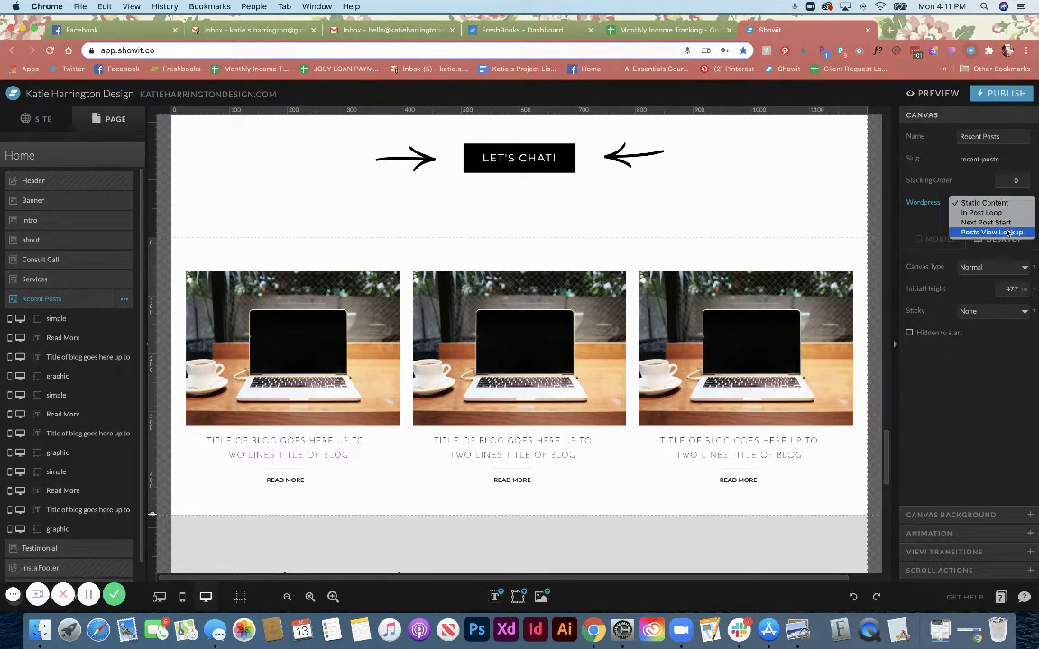
{"action": "left_click", "coordinate": [1006, 233]}
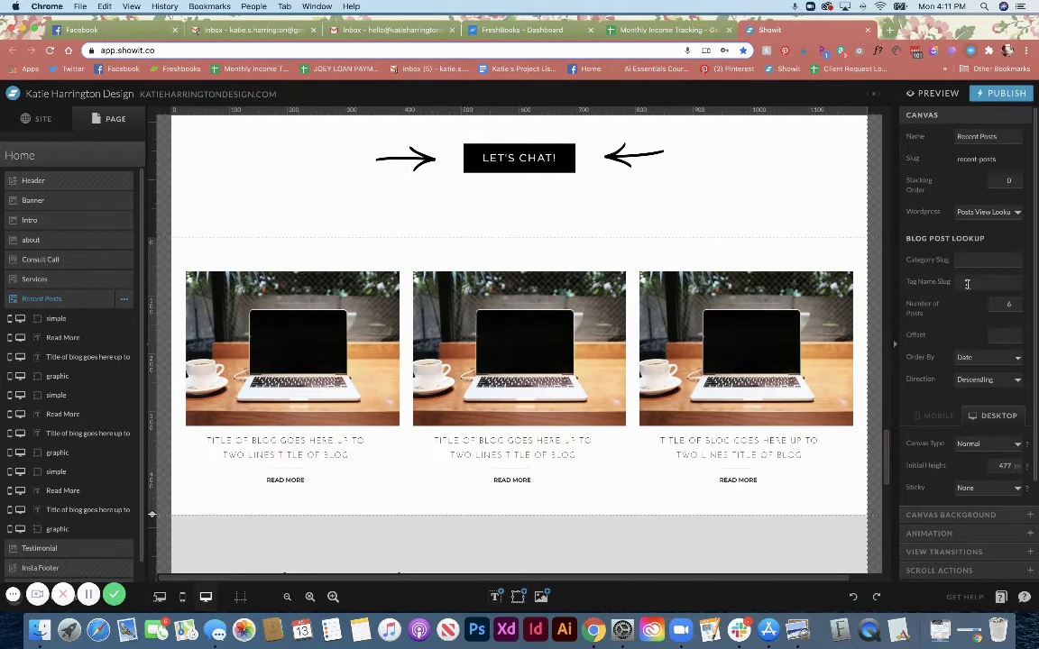
{"action": "left_click", "coordinate": [1002, 307]}
{"action": "type", "text": "3"}
{"action": "key", "text": "Return"}
Check the first post's image uses WordPress Featured Image and its title the Post Title placeholder.
{"action": "left_click", "coordinate": [206, 355]}
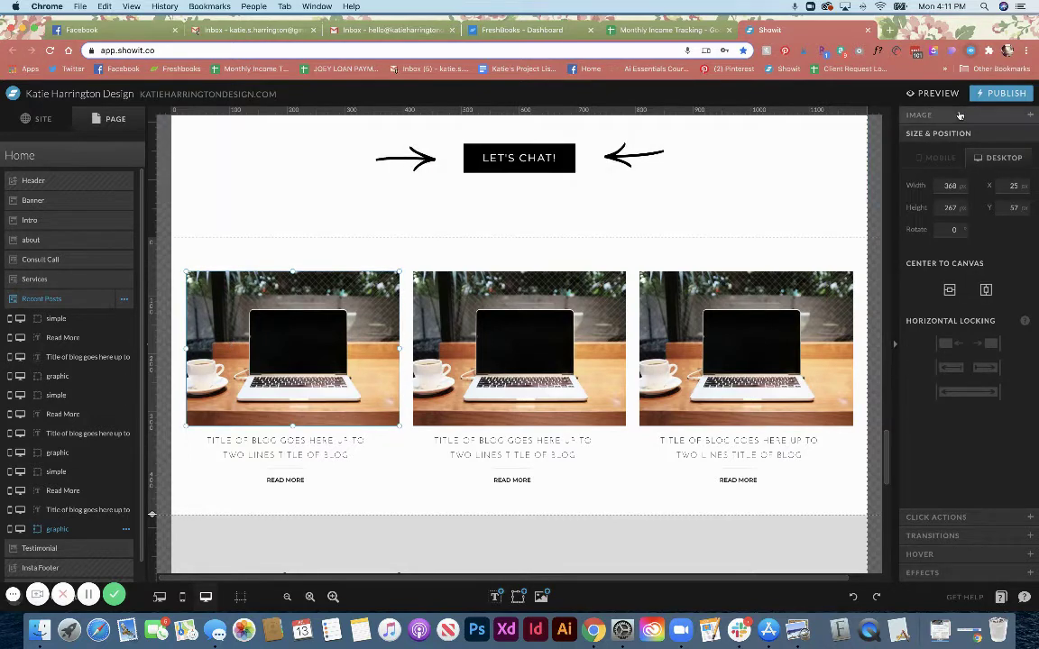
{"action": "left_click", "coordinate": [960, 122]}
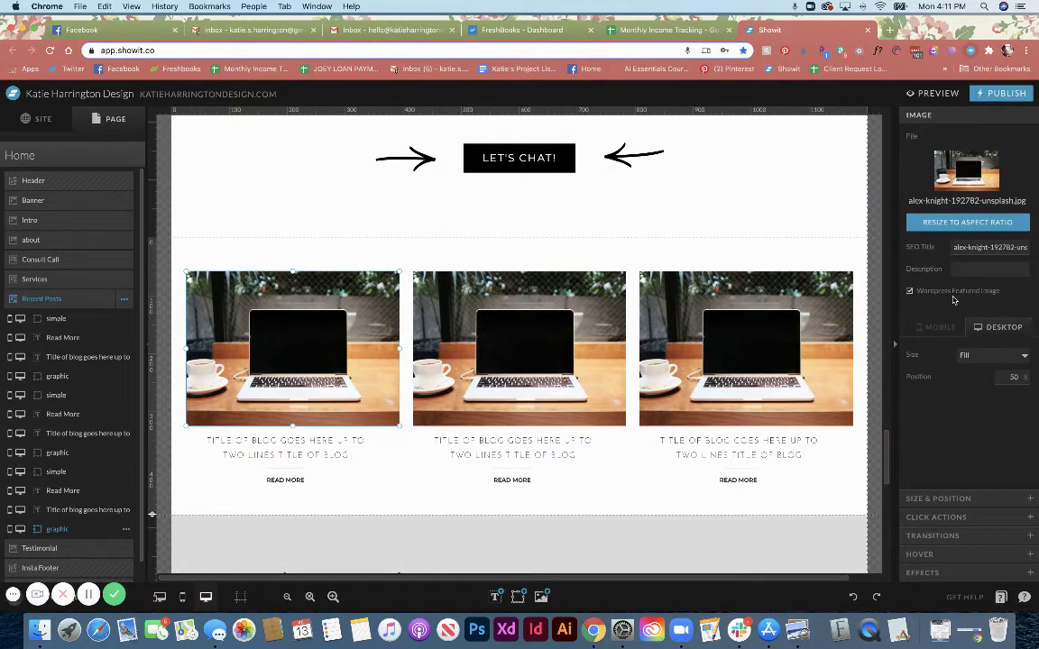
{"action": "left_click", "coordinate": [300, 454]}
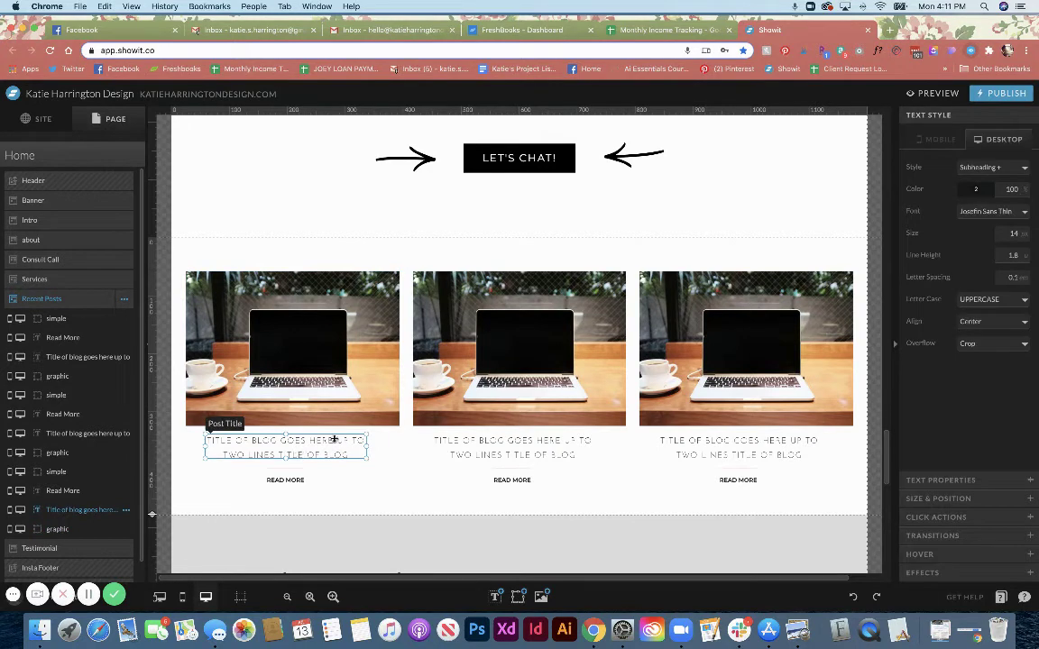
{"action": "left_click", "coordinate": [941, 479]}
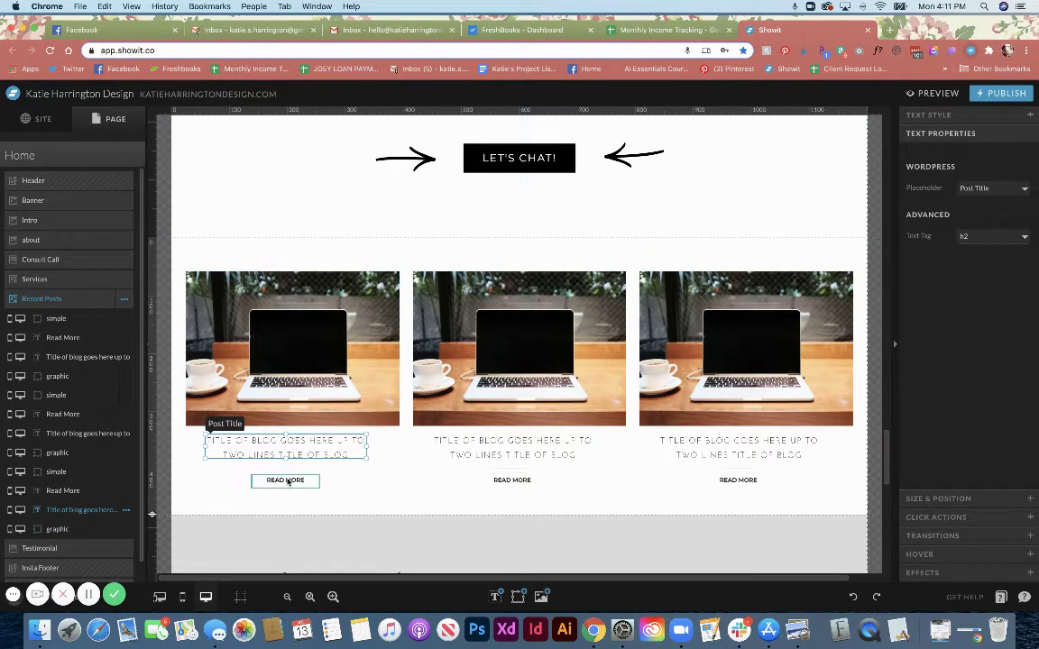
Set the first post's READ MORE link type to WordPress Post, then inspect the other posts' elements.
{"action": "left_click", "coordinate": [286, 480]}
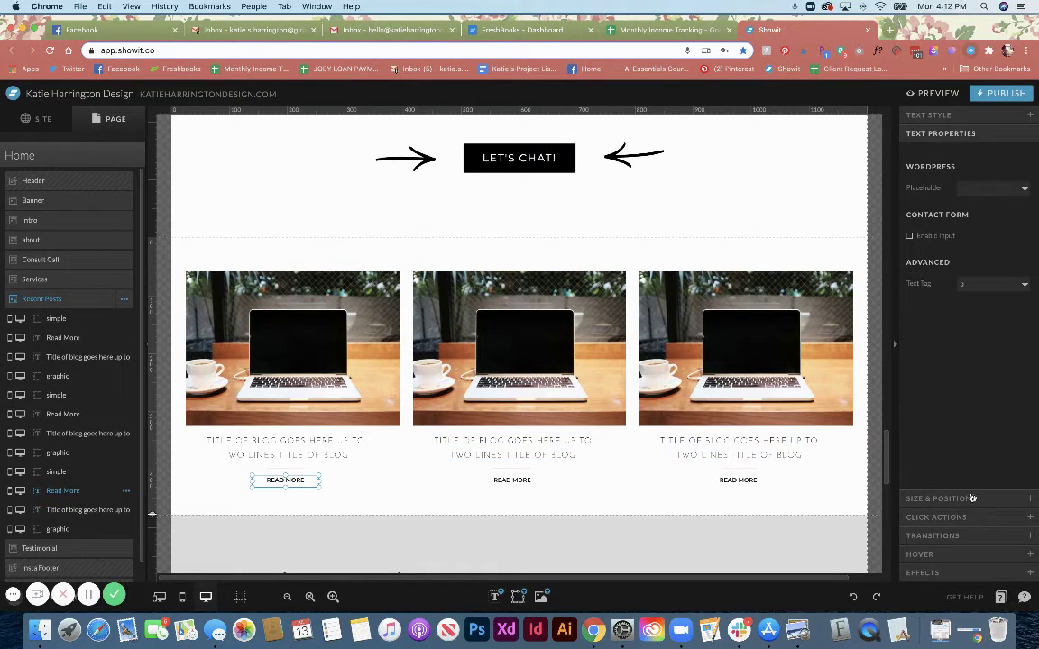
{"action": "left_click", "coordinate": [966, 515]}
{"action": "left_click", "coordinate": [992, 226]}
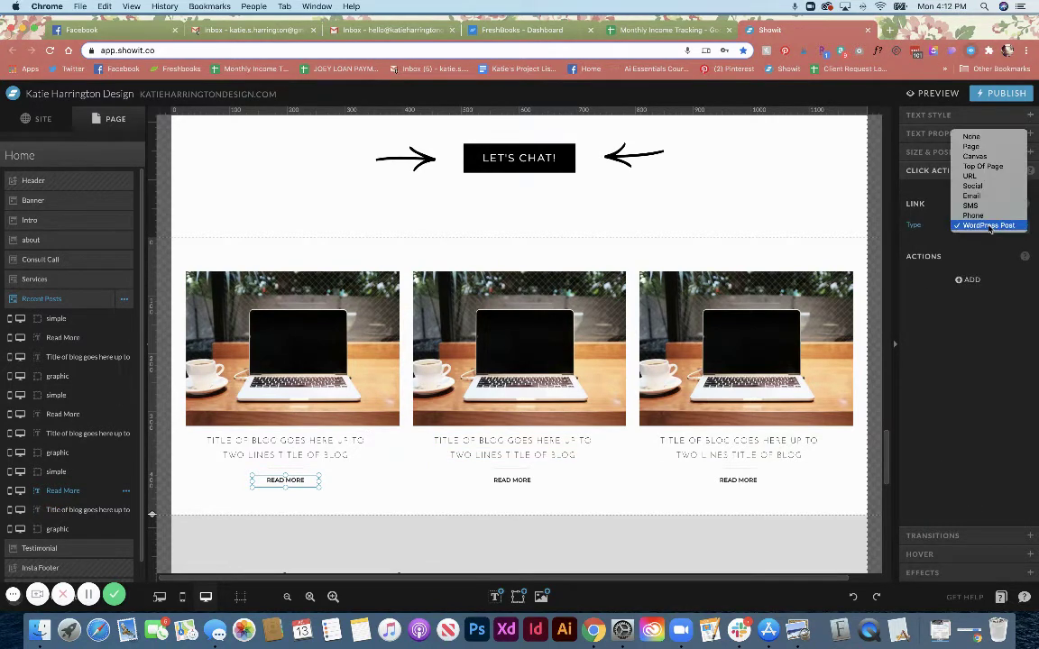
{"action": "left_click", "coordinate": [989, 226]}
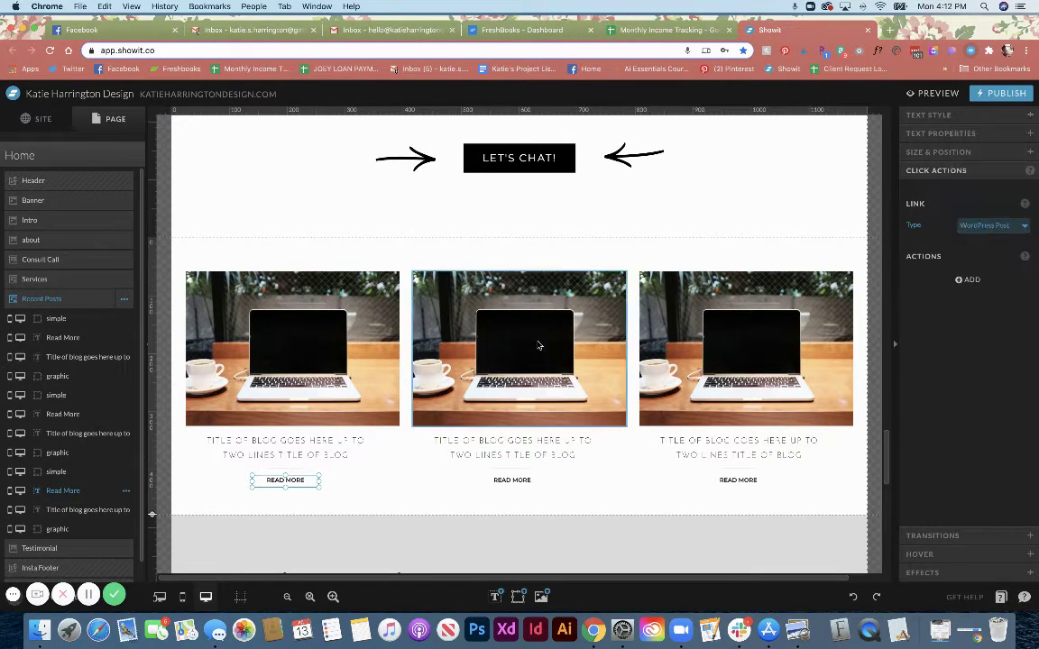
{"action": "left_click", "coordinate": [754, 451]}
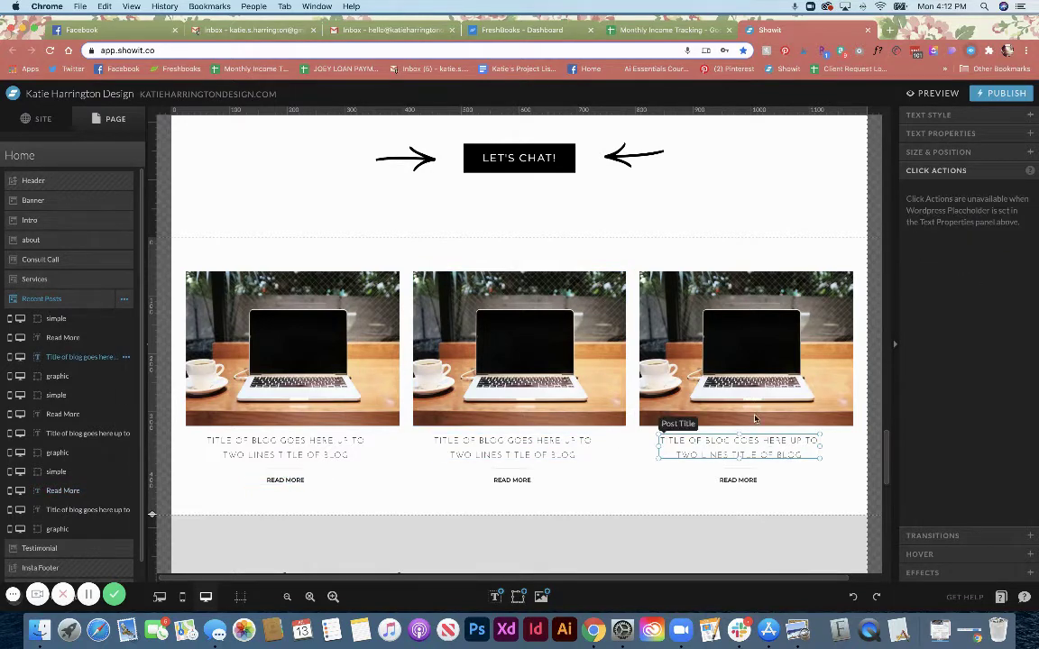
{"action": "left_click", "coordinate": [735, 383]}
{"action": "left_click", "coordinate": [525, 361]}
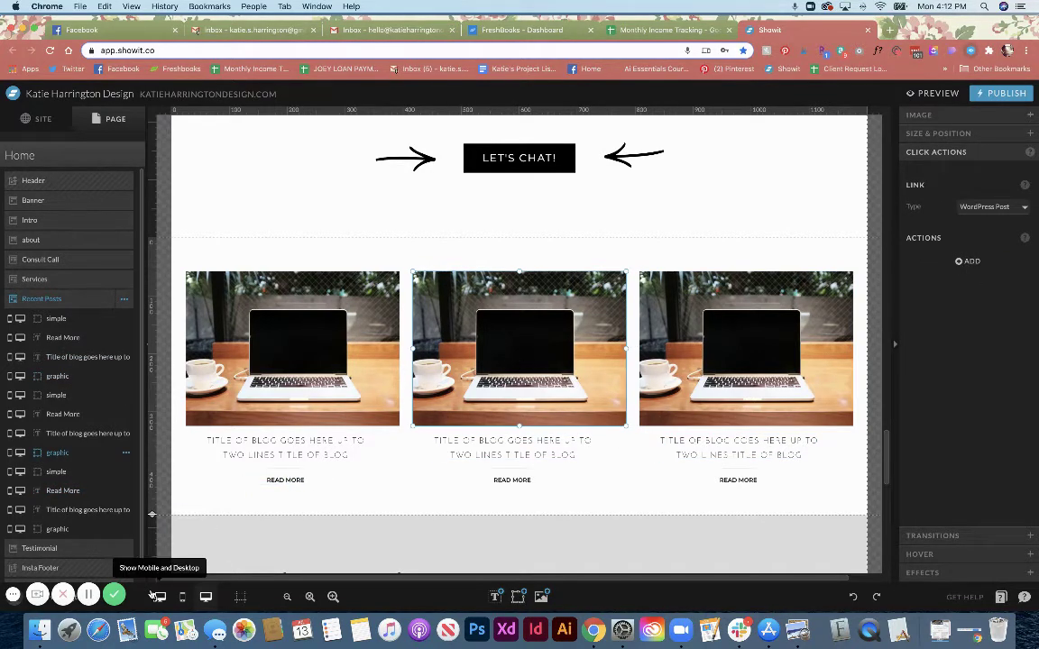
Show mobile and desktop layouts and lengthen the mobile Recent Posts section to 991 px.
{"action": "left_click", "coordinate": [160, 597]}
{"action": "scroll", "coordinate": [250, 361], "scroll_direction": "down", "scroll_amount": 15}
{"action": "scroll", "coordinate": [250, 360], "scroll_direction": "down", "scroll_amount": 5}
{"action": "left_click_drag", "start_coordinate": [151, 244], "coordinate": [152, 521]}
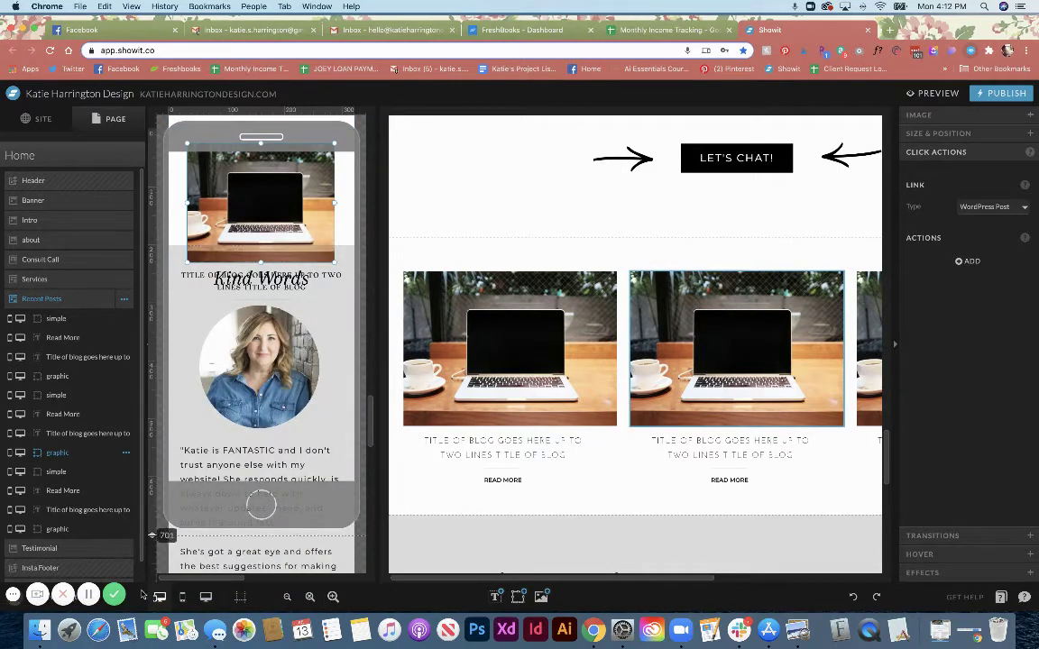
Move the post groups down so the three cards stack vertically in the mobile layout.
{"action": "scroll", "coordinate": [803, 485], "scroll_direction": "right", "scroll_amount": 2}
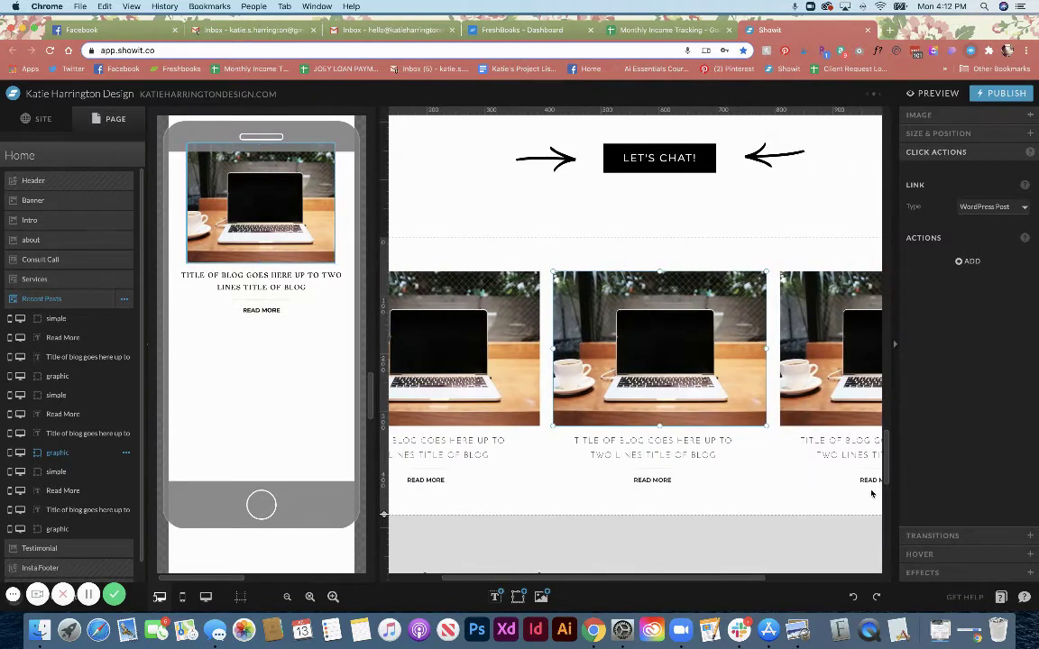
{"action": "left_click_drag", "start_coordinate": [873, 493], "coordinate": [564, 369]}
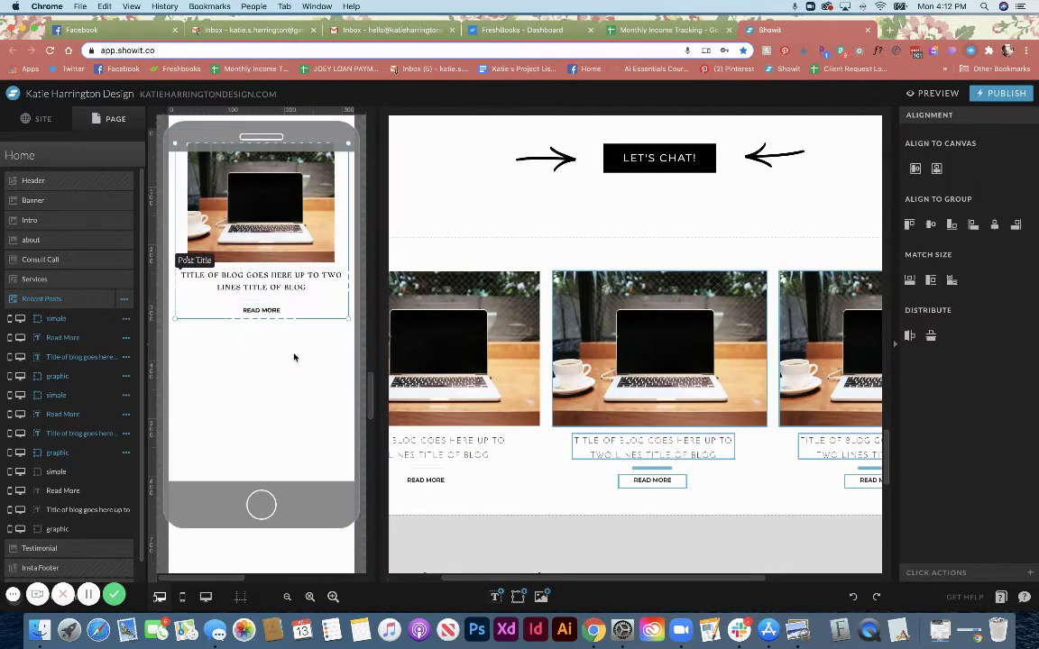
{"action": "key", "text": "shift+Down"}
{"action": "key", "text": "shift+Down"}
{"action": "key", "text": "shift+Down"}
{"action": "key", "text": "shift+Down"}
{"action": "key", "text": "shift+Down"}
{"action": "key", "text": "shift+Down"}
{"action": "key", "text": "shift+Down"}
{"action": "key", "text": "shift+Down"}
{"action": "key", "text": "shift+Down"}
{"action": "key", "text": "shift+Down"}
{"action": "key", "text": "shift+Down"}
{"action": "key", "text": "shift+Down"}
{"action": "key", "text": "shift+Down"}
{"action": "key", "text": "shift+Down"}
{"action": "key", "text": "shift+Down"}
{"action": "key", "text": "shift+Down"}
{"action": "key", "text": "shift+Down"}
{"action": "key", "text": "shift+Down"}
{"action": "key", "text": "shift+Down"}
{"action": "key", "text": "shift+Down"}
{"action": "key", "text": "shift+Down"}
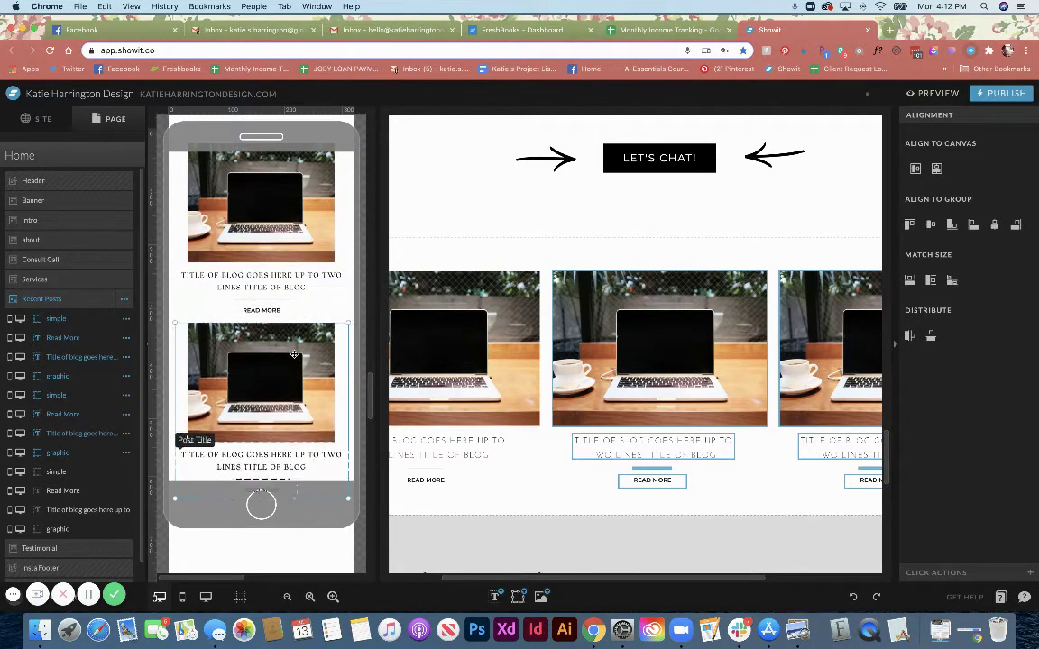
{"action": "left_click", "coordinate": [795, 488]}
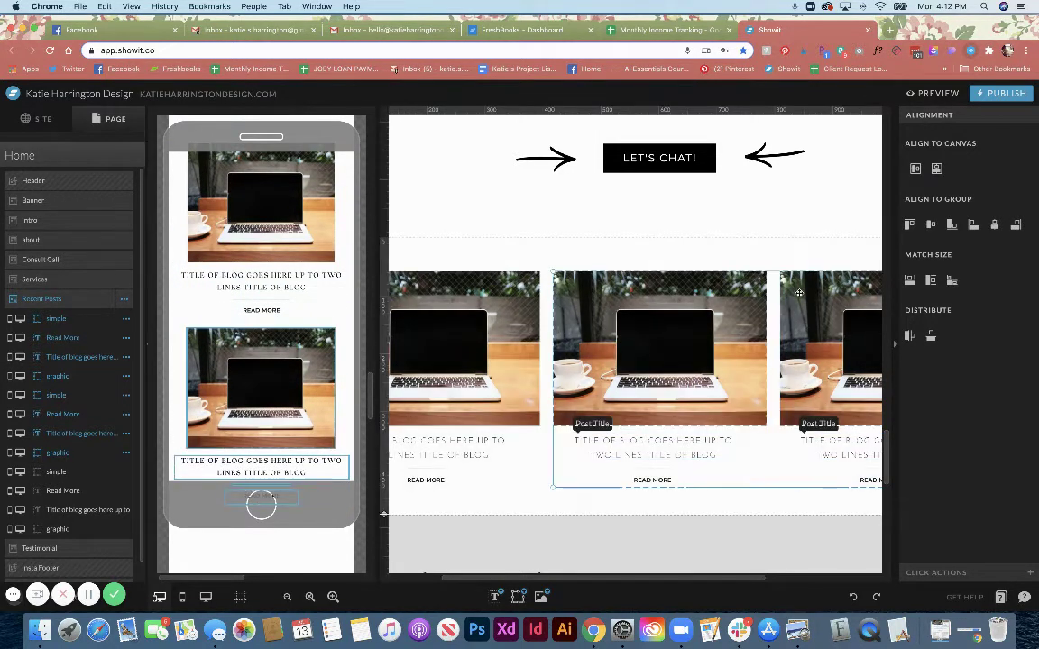
{"action": "left_click", "coordinate": [809, 489]}
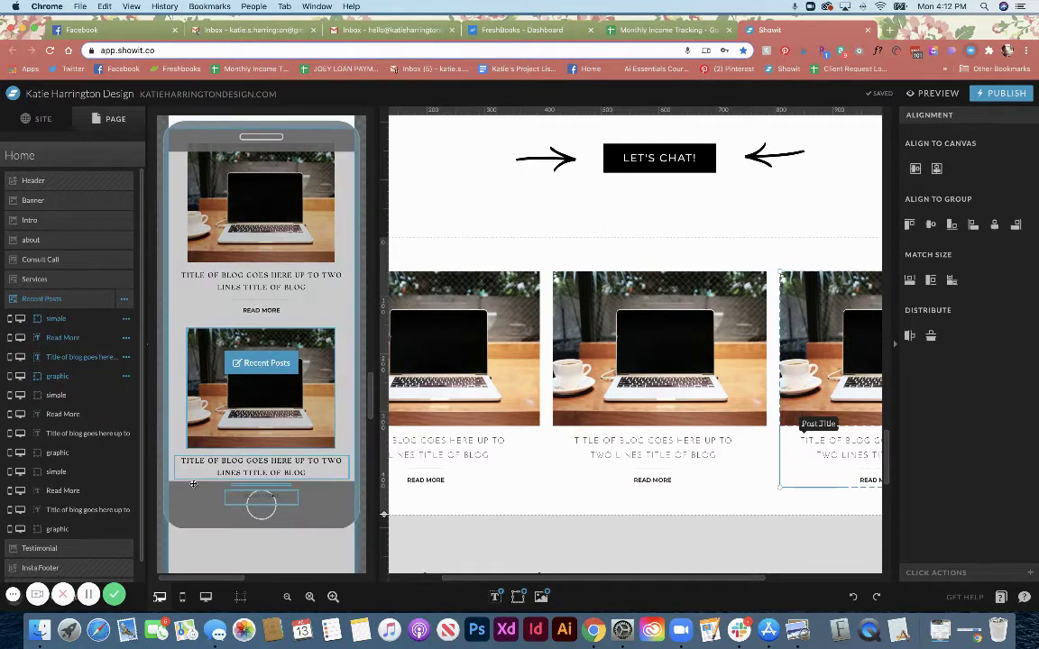
{"action": "left_click_drag", "start_coordinate": [195, 377], "coordinate": [193, 488]}
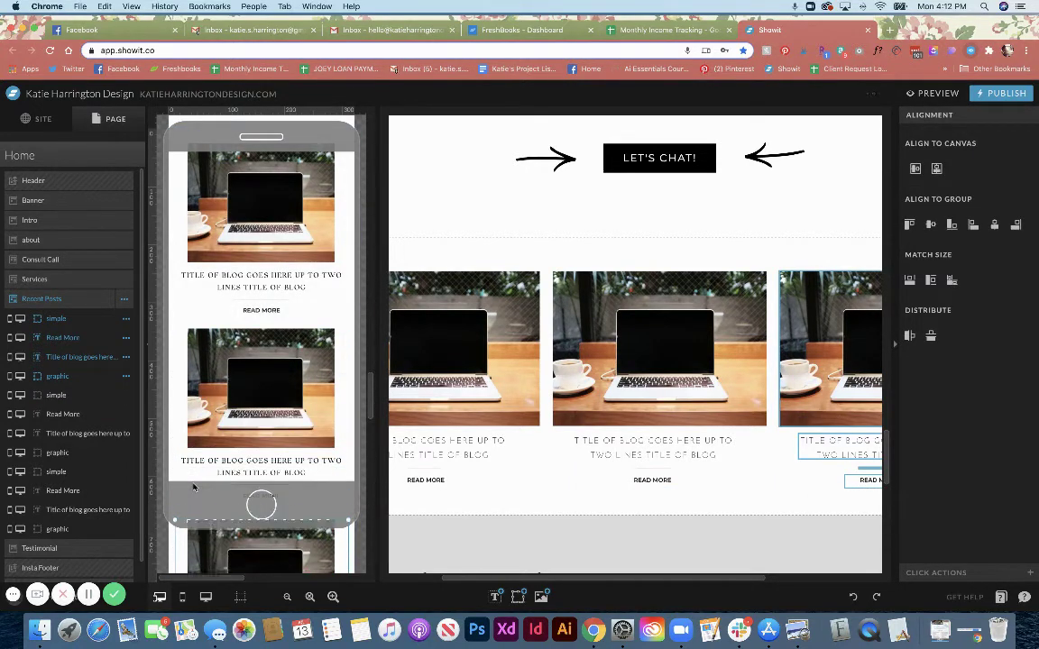
{"action": "scroll", "coordinate": [203, 397], "scroll_direction": "down", "scroll_amount": 3}
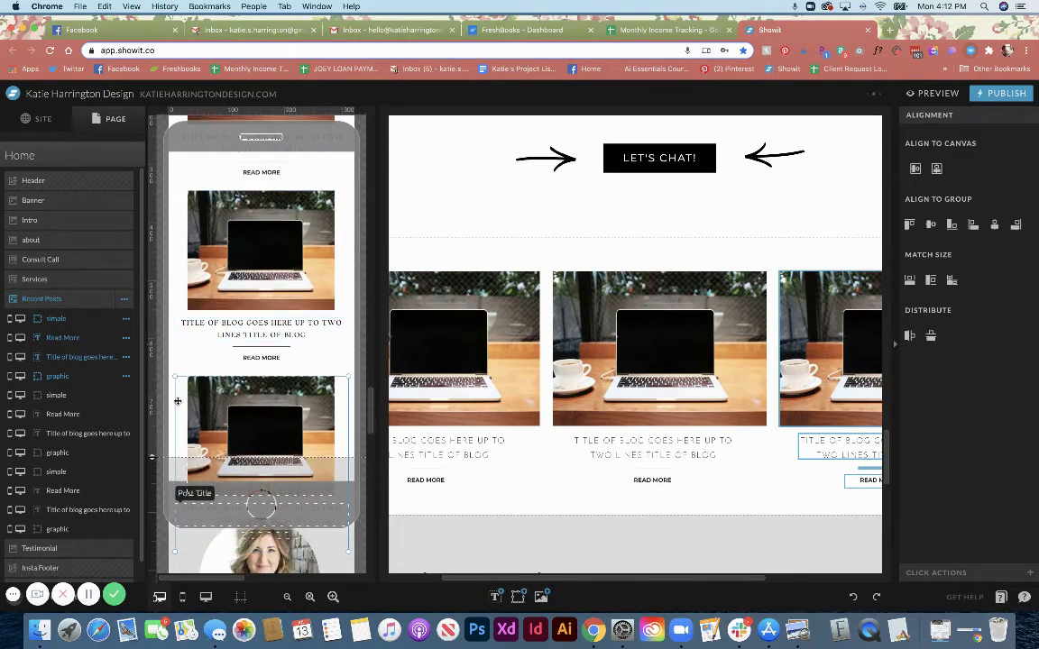
{"action": "left_click", "coordinate": [160, 334]}
{"action": "scroll", "coordinate": [155, 343], "scroll_direction": "down", "scroll_amount": 3}
{"action": "left_click_drag", "start_coordinate": [150, 348], "coordinate": [153, 455]}
{"action": "left_click", "coordinate": [421, 469]}
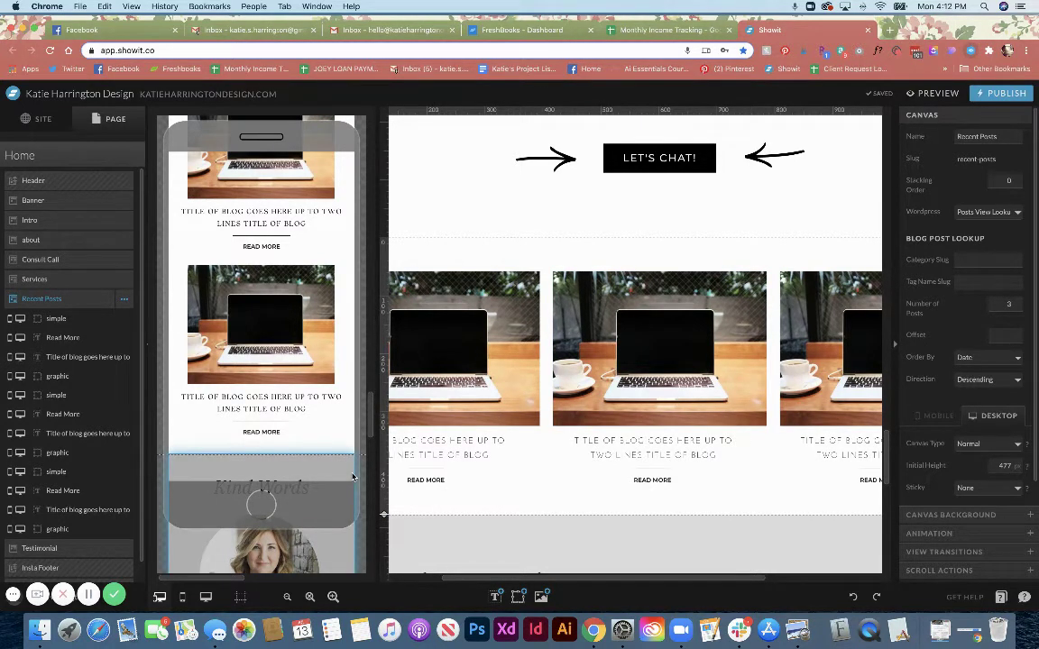
Return to the desktop-only layout and add canvas views to the Recent Posts section.
{"action": "left_click", "coordinate": [205, 597]}
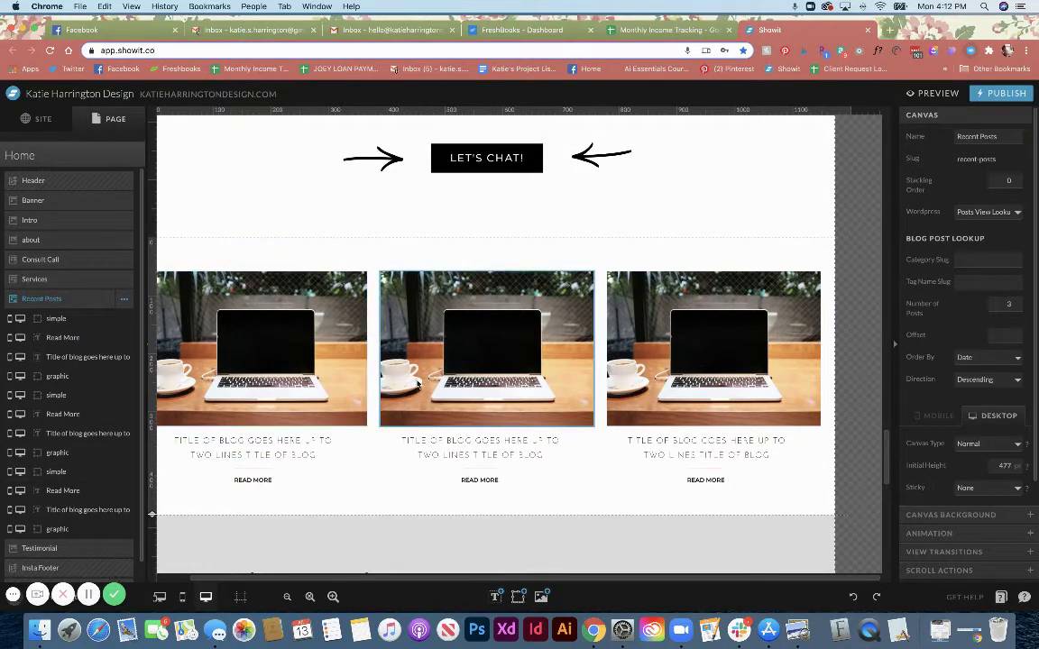
{"action": "left_click", "coordinate": [124, 298]}
{"action": "left_click", "coordinate": [116, 334]}
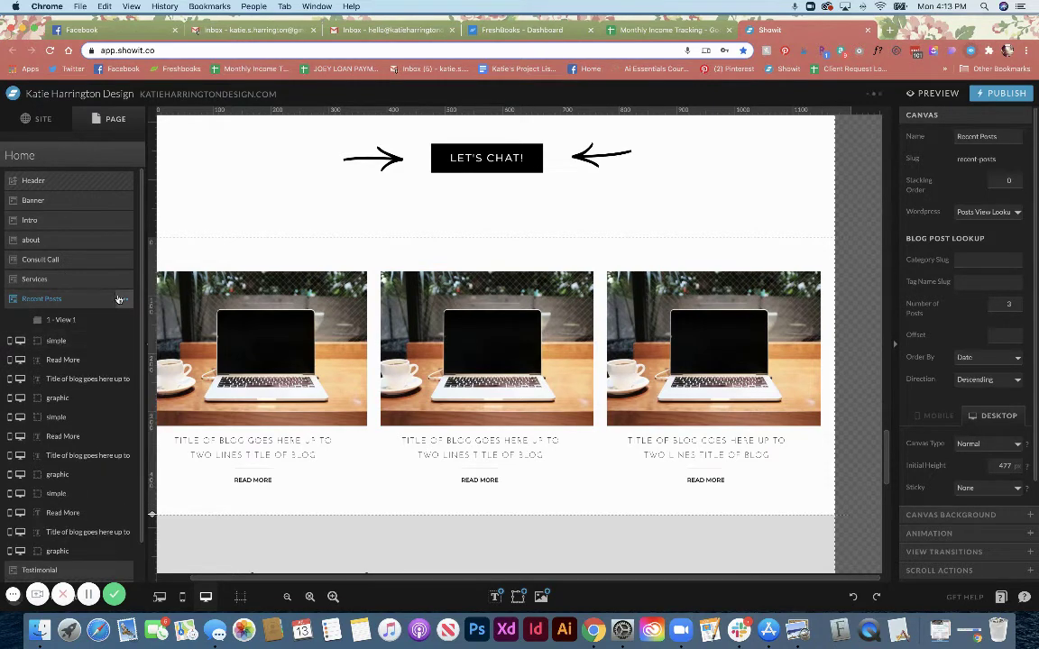
{"action": "left_click", "coordinate": [123, 298]}
{"action": "left_click", "coordinate": [115, 330]}
{"action": "left_click", "coordinate": [123, 299]}
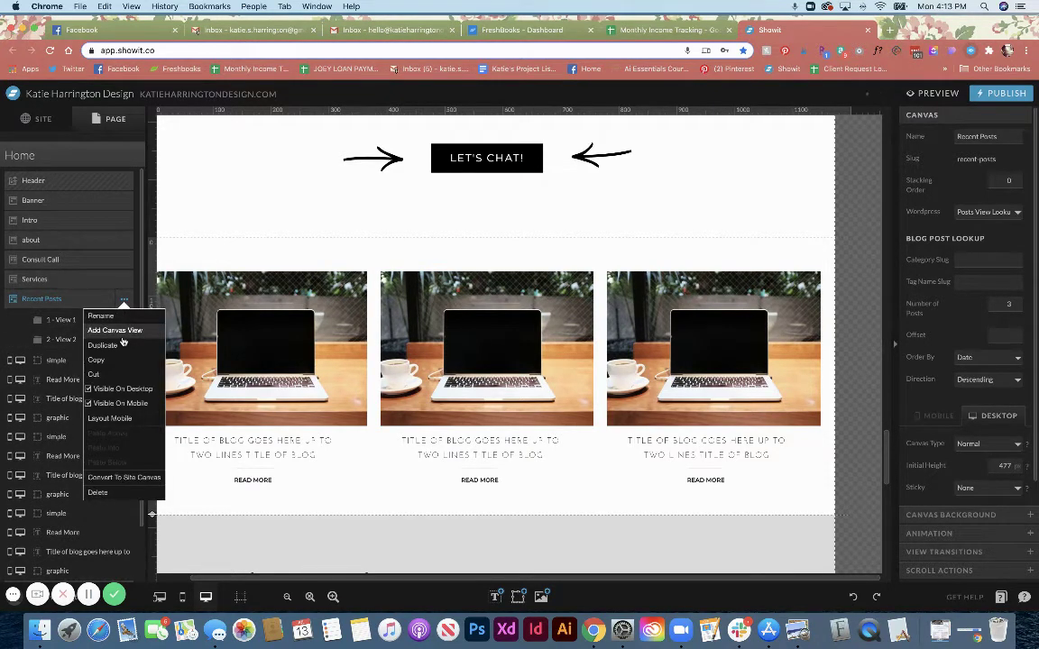
{"action": "left_click", "coordinate": [115, 332]}
Move the post elements in Layers so View 1, View 2 and View 3 each hold one post.
{"action": "left_click", "coordinate": [257, 451]}
{"action": "left_click_drag", "start_coordinate": [263, 494], "coordinate": [197, 335]}
{"action": "left_click_drag", "start_coordinate": [70, 539], "coordinate": [99, 322]}
{"action": "left_click_drag", "start_coordinate": [332, 363], "coordinate": [525, 509]}
{"action": "left_click_drag", "start_coordinate": [97, 470], "coordinate": [105, 341]}
{"action": "left_click_drag", "start_coordinate": [576, 316], "coordinate": [757, 487]}
{"action": "left_click_drag", "start_coordinate": [113, 446], "coordinate": [54, 325]}
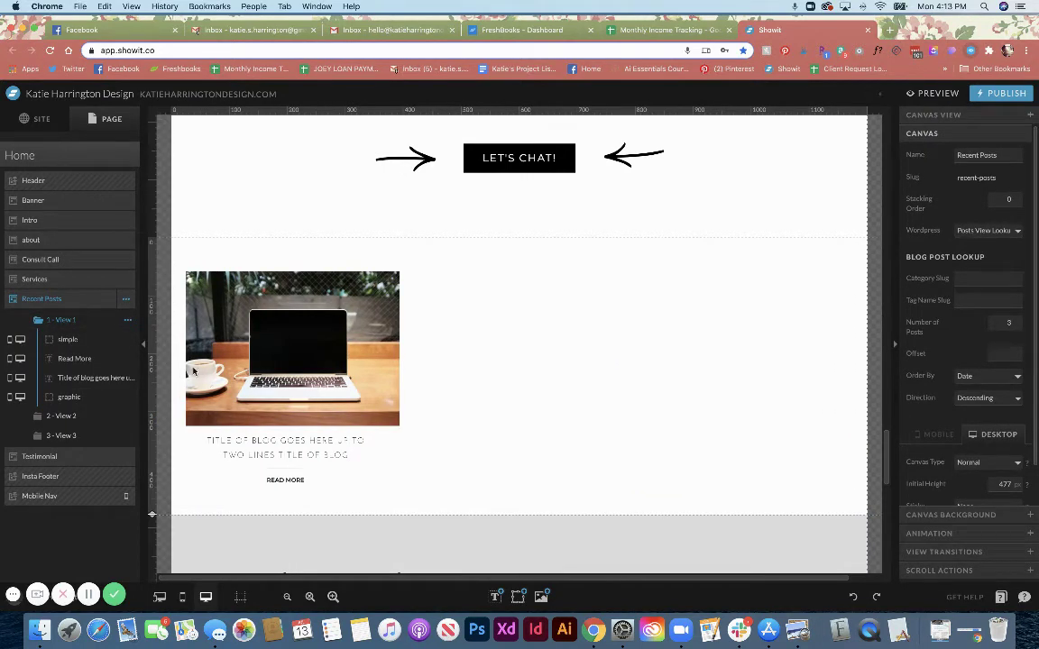
{"action": "left_click_drag", "start_coordinate": [90, 376], "coordinate": [81, 323]}
Open a new Chrome tab and go to katieharringtondesign.com.
{"action": "left_click", "coordinate": [889, 30]}
{"action": "type", "text": "katieharringtondesi"}
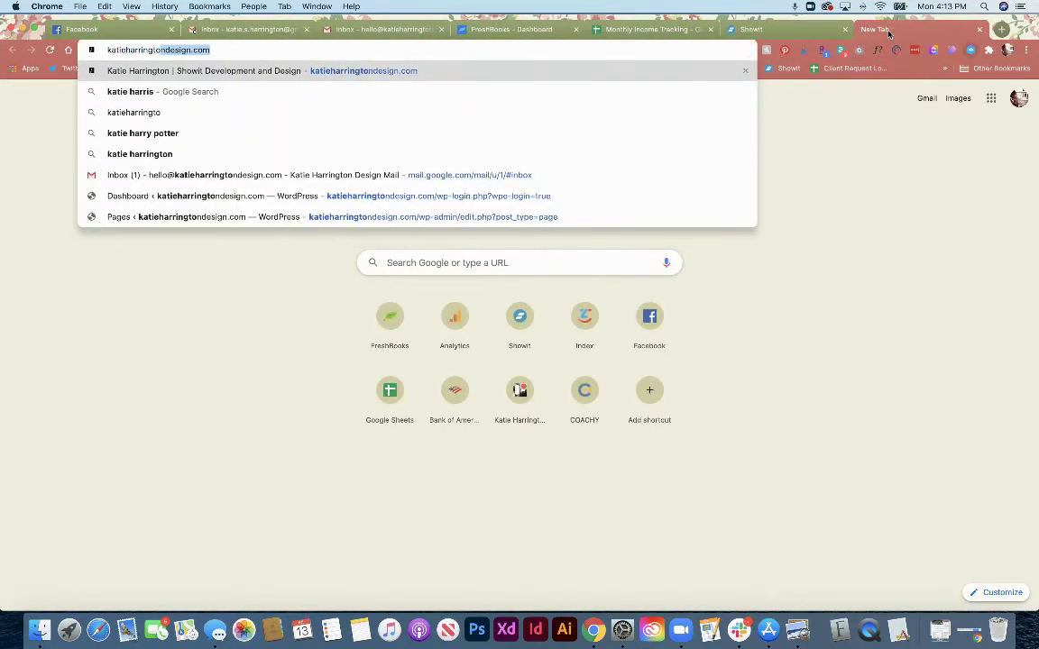
{"action": "type", "text": "gn.c"}
{"action": "key", "text": "Return"}
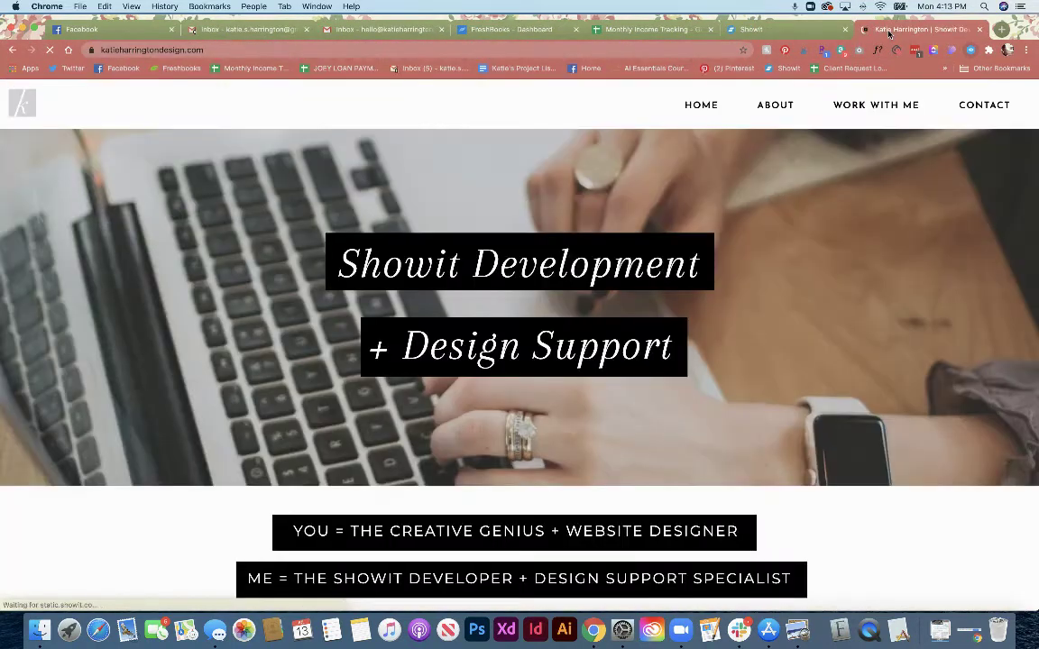
Append /wp-admin to the address to load the WordPress login page.
{"action": "left_click", "coordinate": [498, 50]}
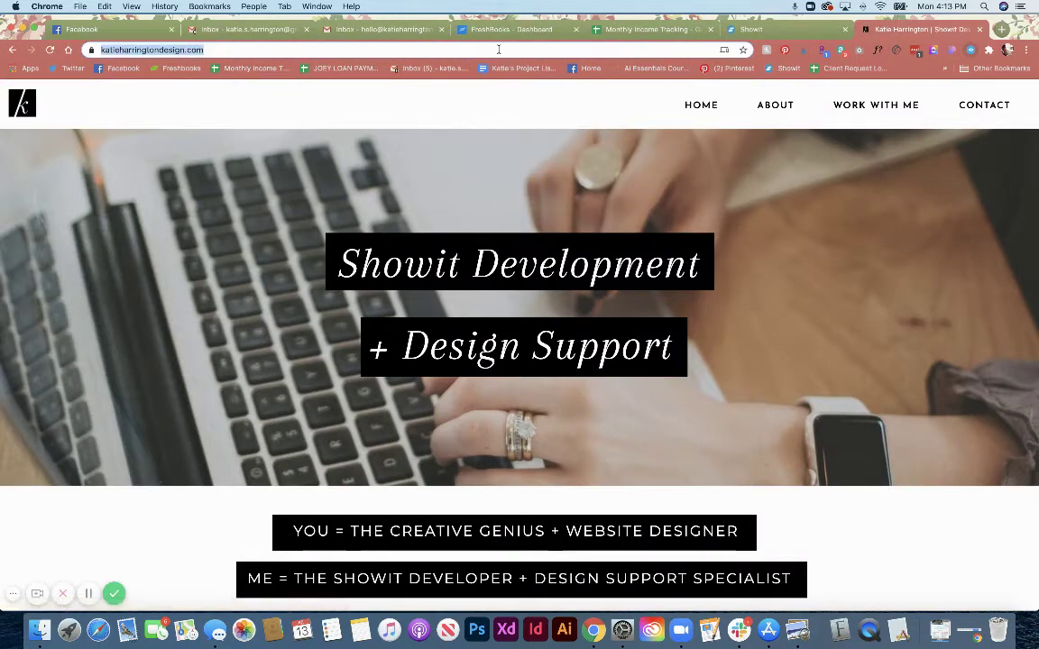
{"action": "left_click", "coordinate": [498, 49]}
{"action": "type", "text": "/wp-admin"}
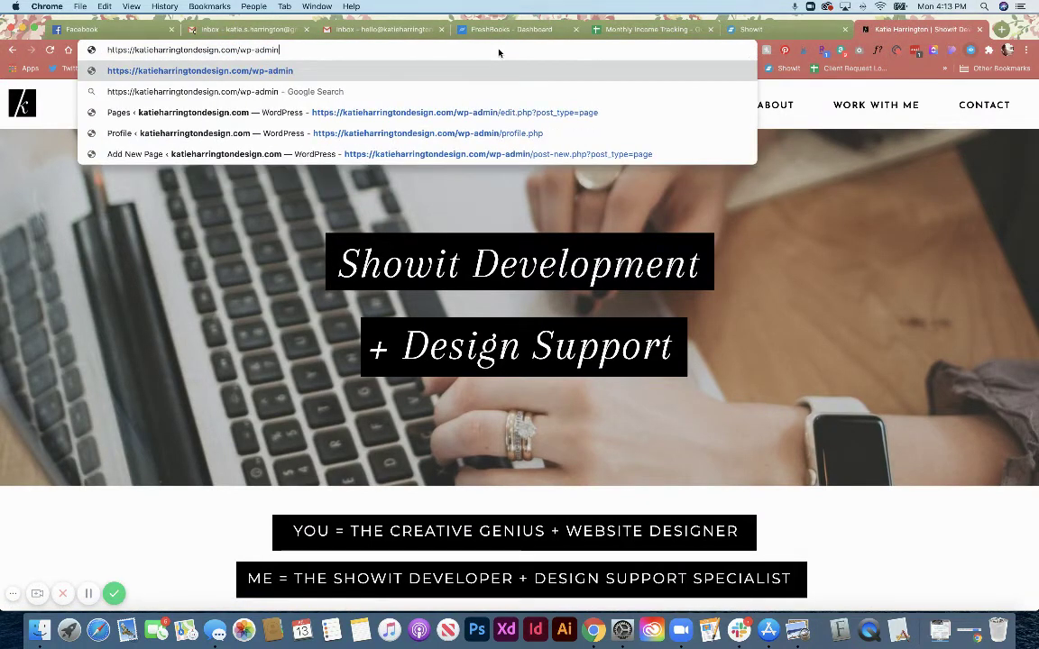
{"action": "key", "text": "Return"}
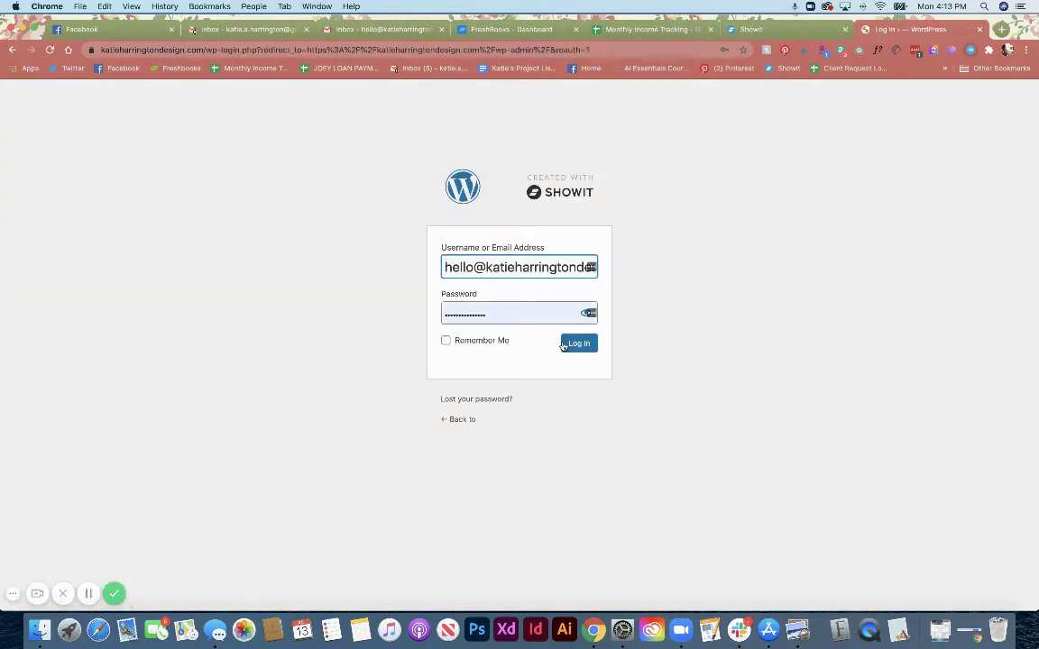
Log in to WordPress, open the Pages list, then view Showit's pages and blog templates.
{"action": "left_click", "coordinate": [564, 346]}
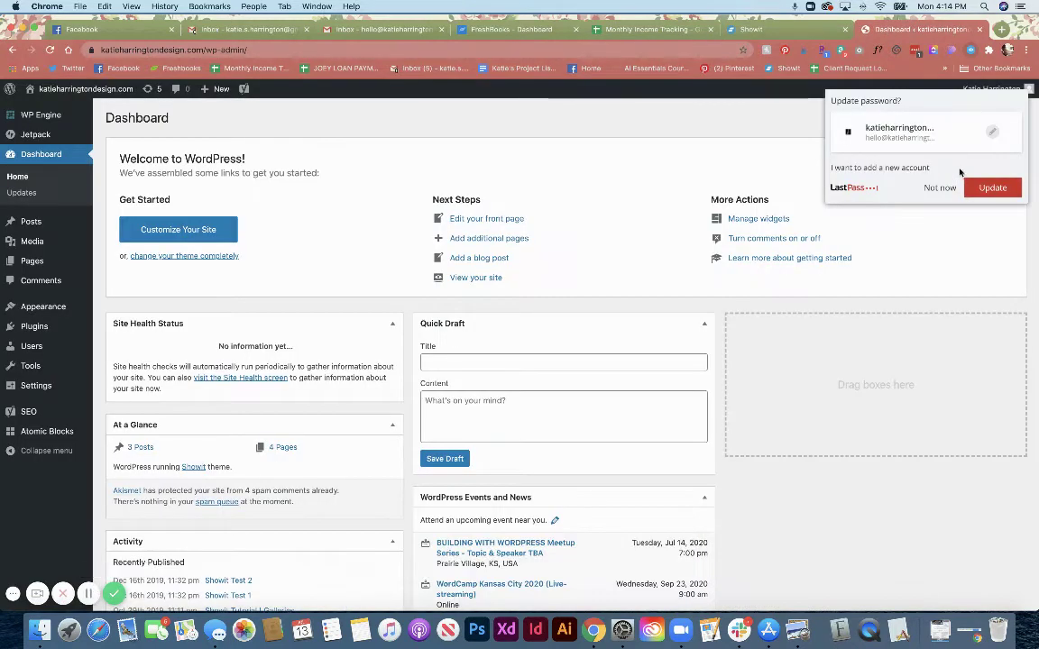
{"action": "left_click", "coordinate": [939, 186]}
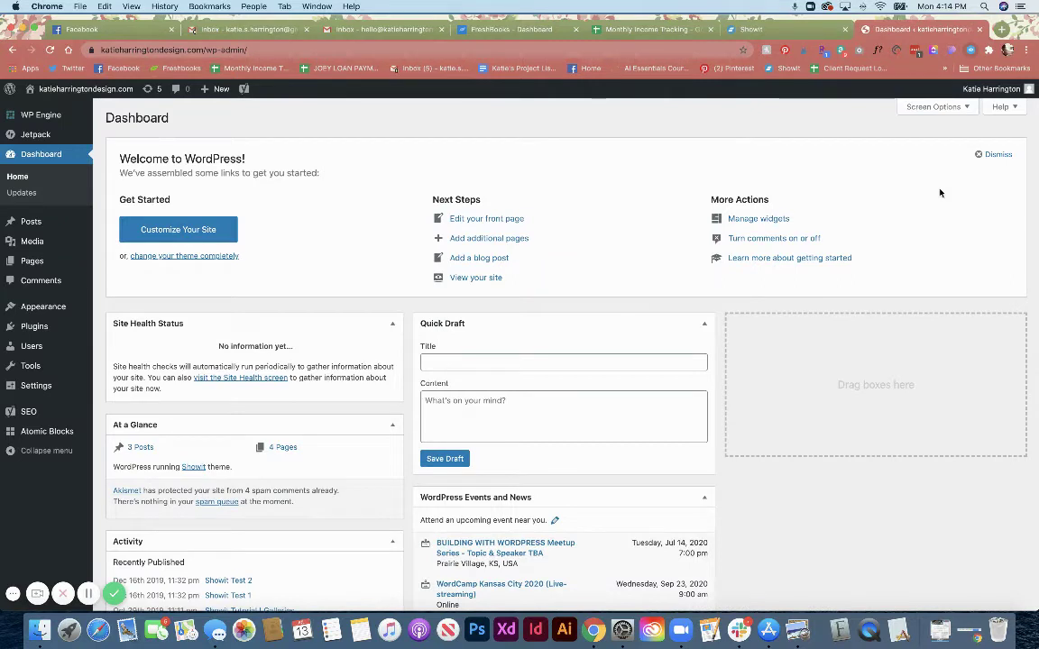
{"action": "left_click", "coordinate": [44, 269]}
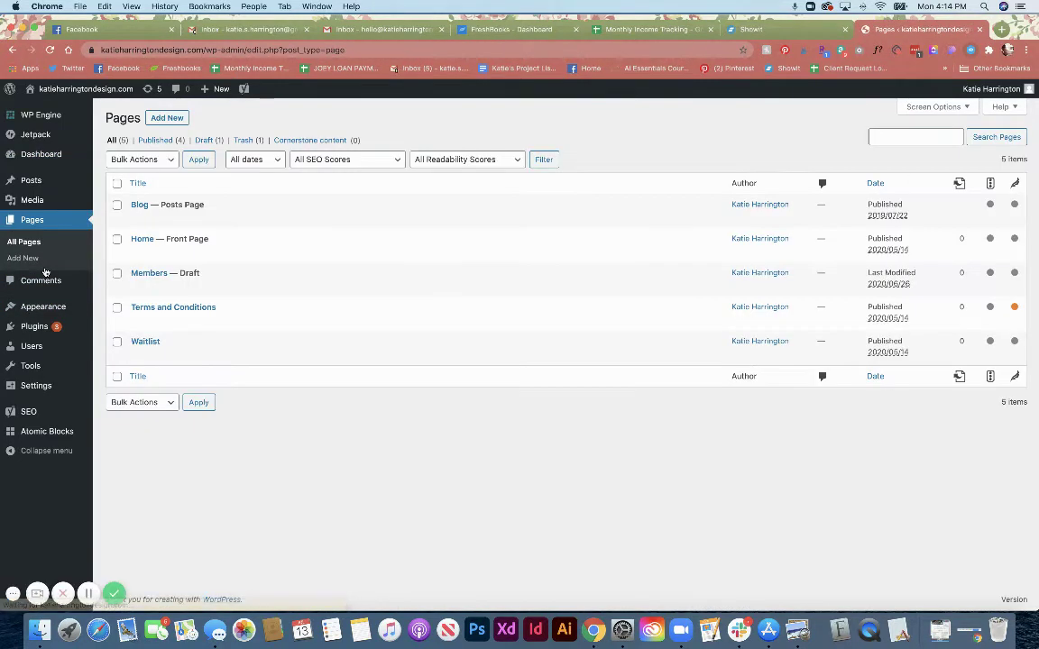
{"action": "left_click", "coordinate": [775, 29]}
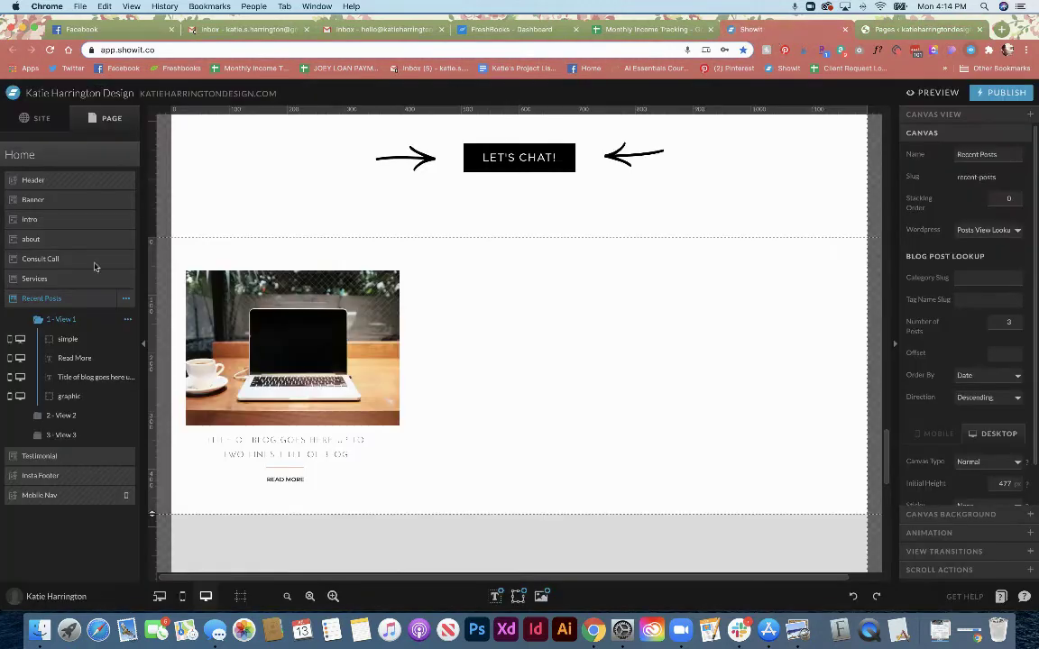
{"action": "left_click", "coordinate": [29, 110]}
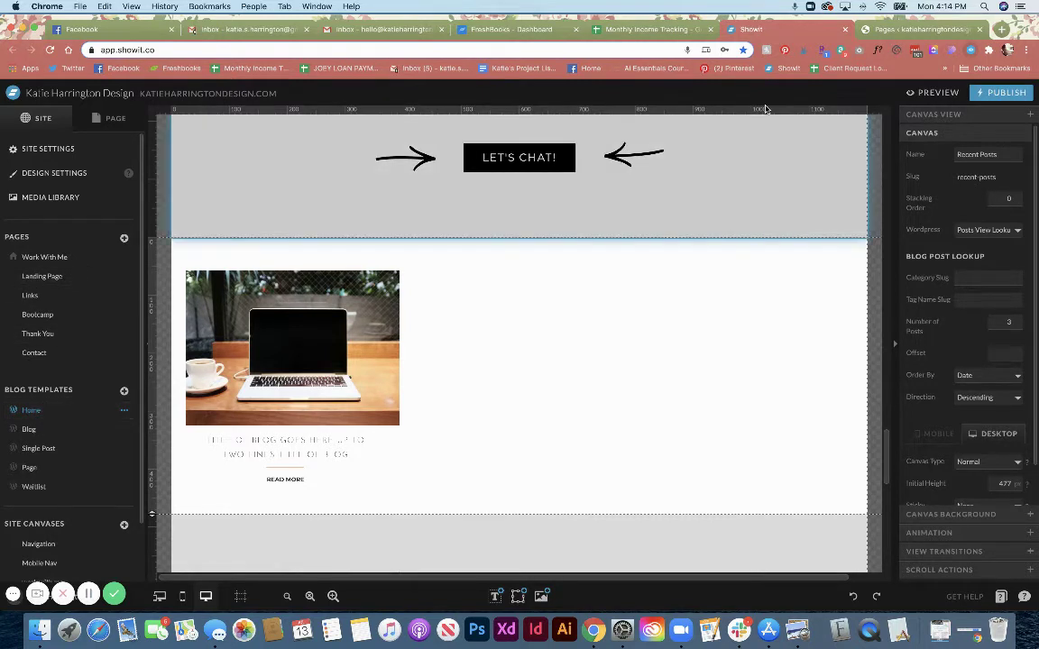
Trash the old 'Home — Front Page' and publish a new blank page titled 'Home'.
{"action": "left_click", "coordinate": [897, 34]}
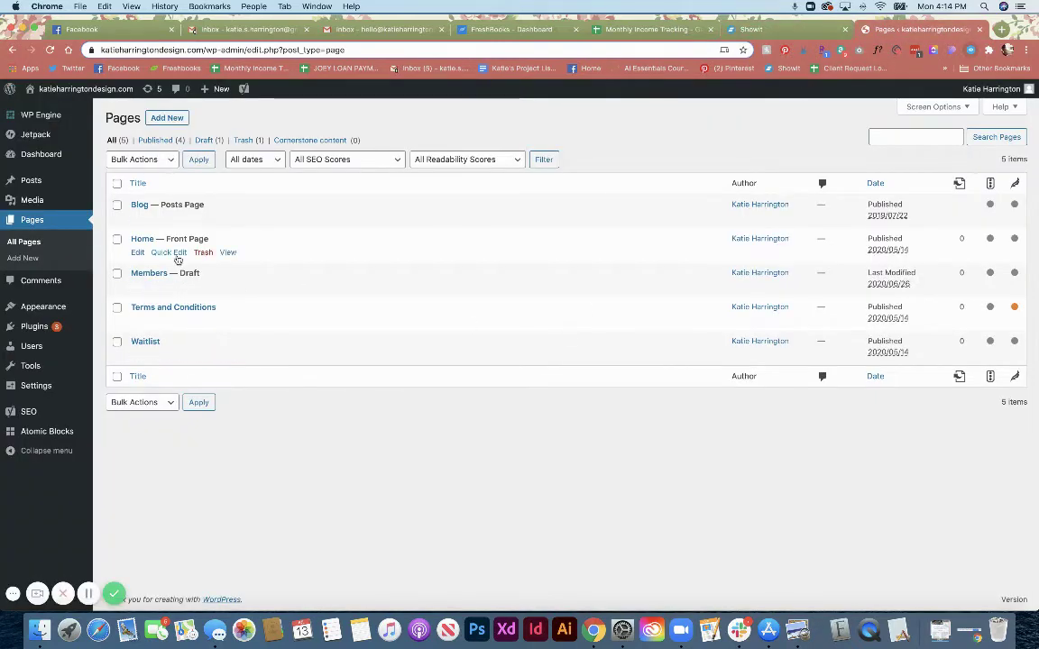
{"action": "left_click", "coordinate": [205, 252]}
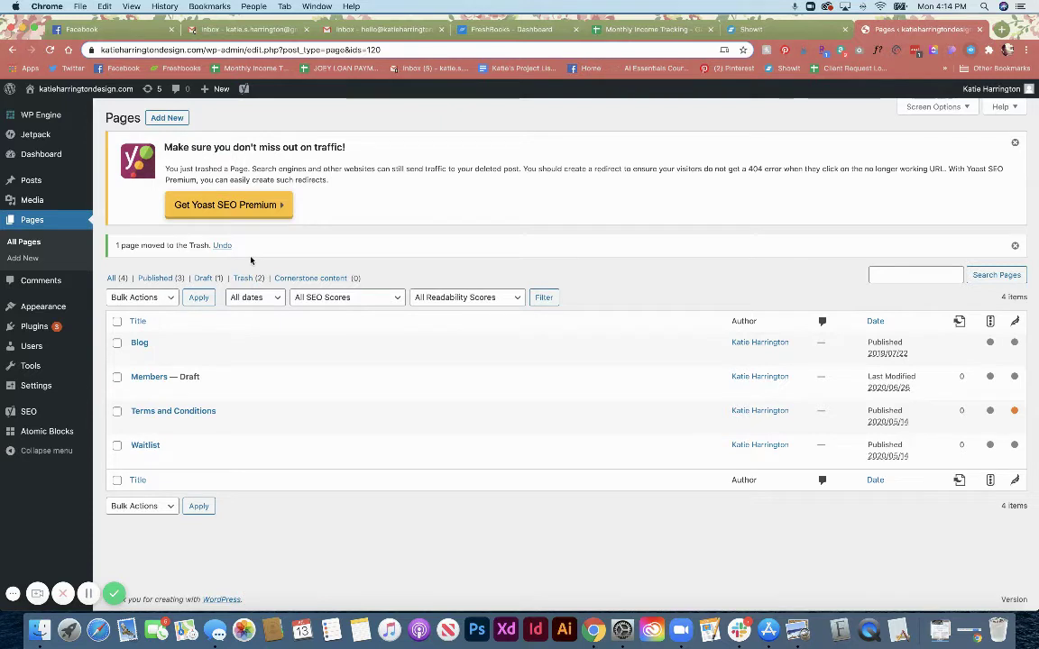
{"action": "left_click", "coordinate": [168, 120]}
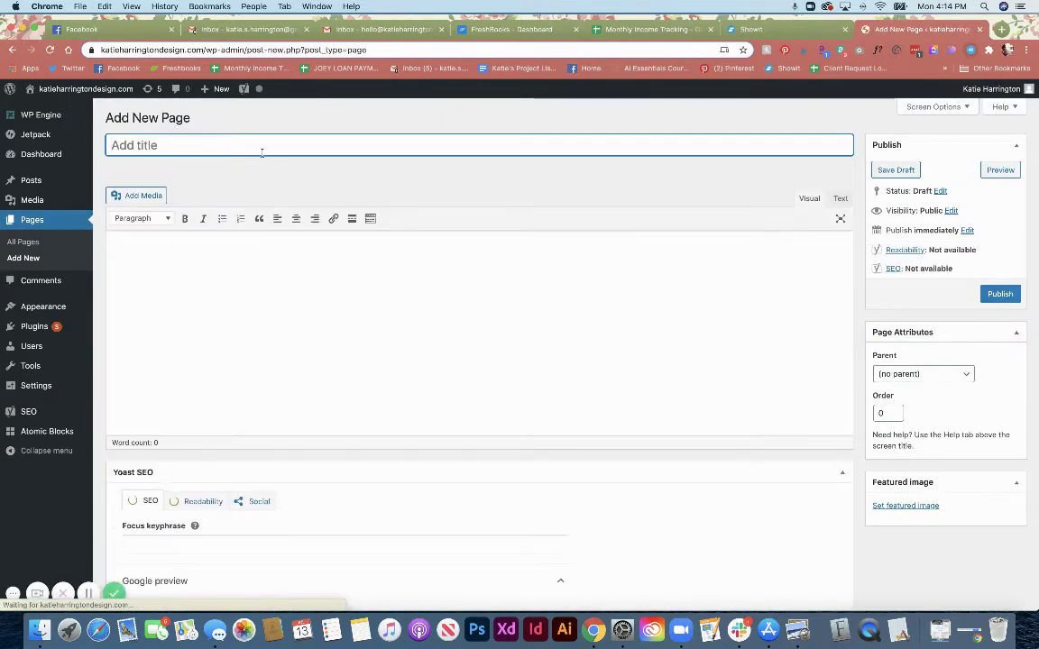
{"action": "type", "text": "Home"}
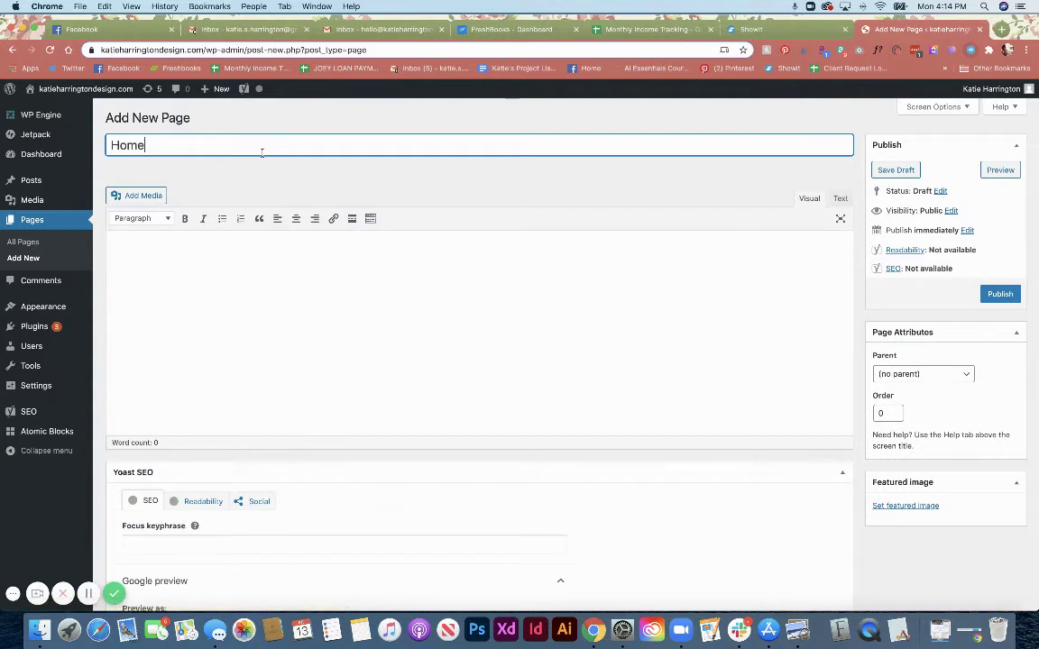
{"action": "left_click", "coordinate": [999, 294]}
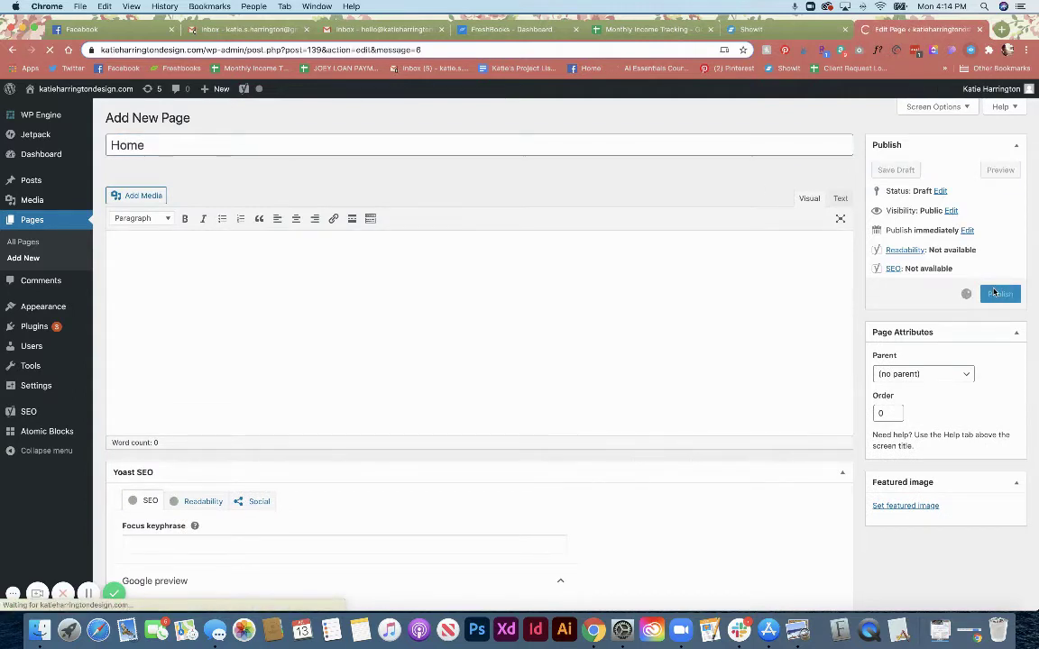
Set the Showit Home page's WordPress Template type to Custom under Template Info.
{"action": "left_click", "coordinate": [757, 28]}
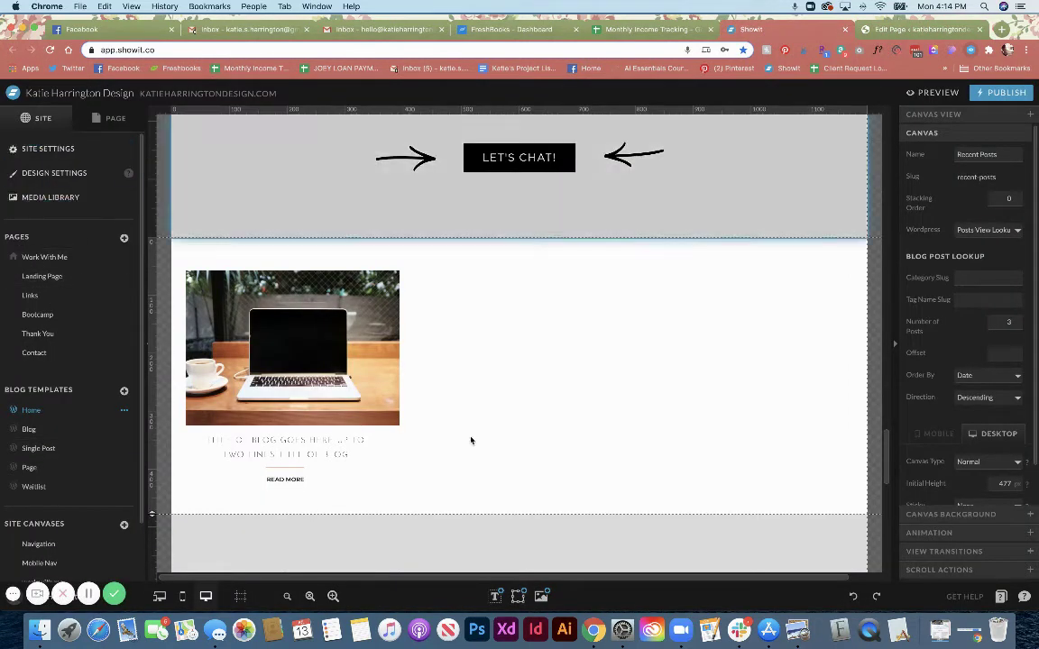
{"action": "left_click", "coordinate": [113, 121]}
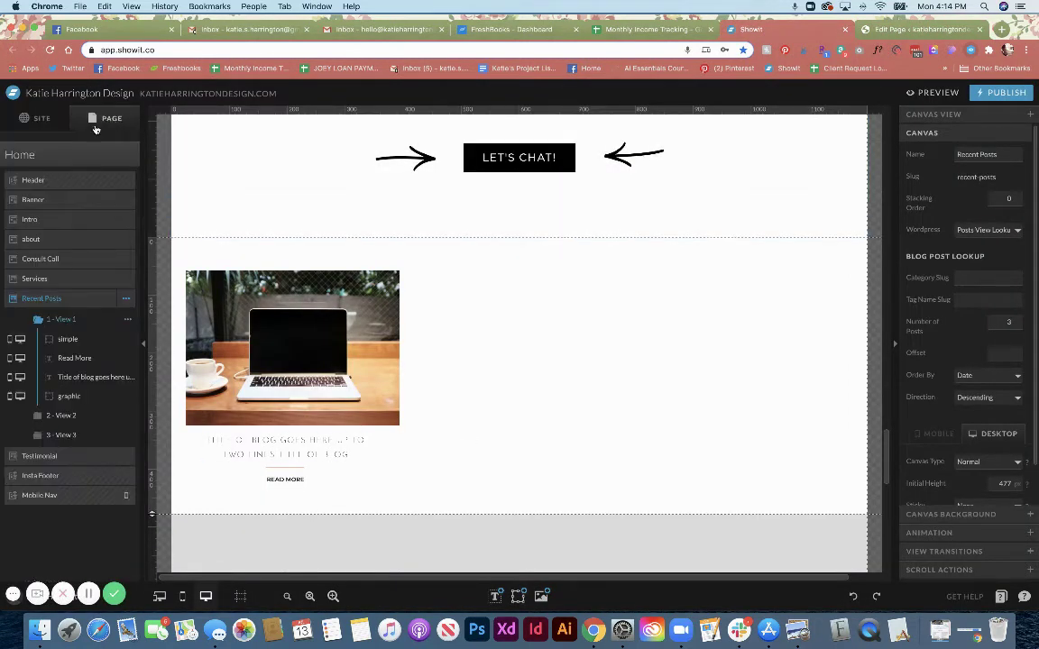
{"action": "left_click", "coordinate": [20, 159]}
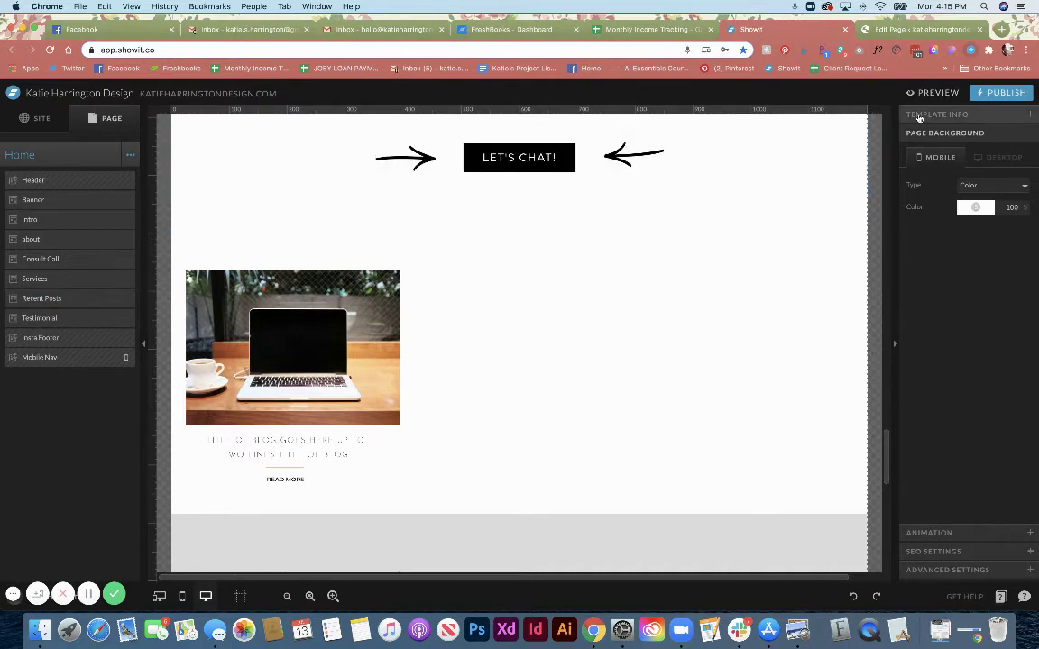
{"action": "left_click", "coordinate": [938, 116]}
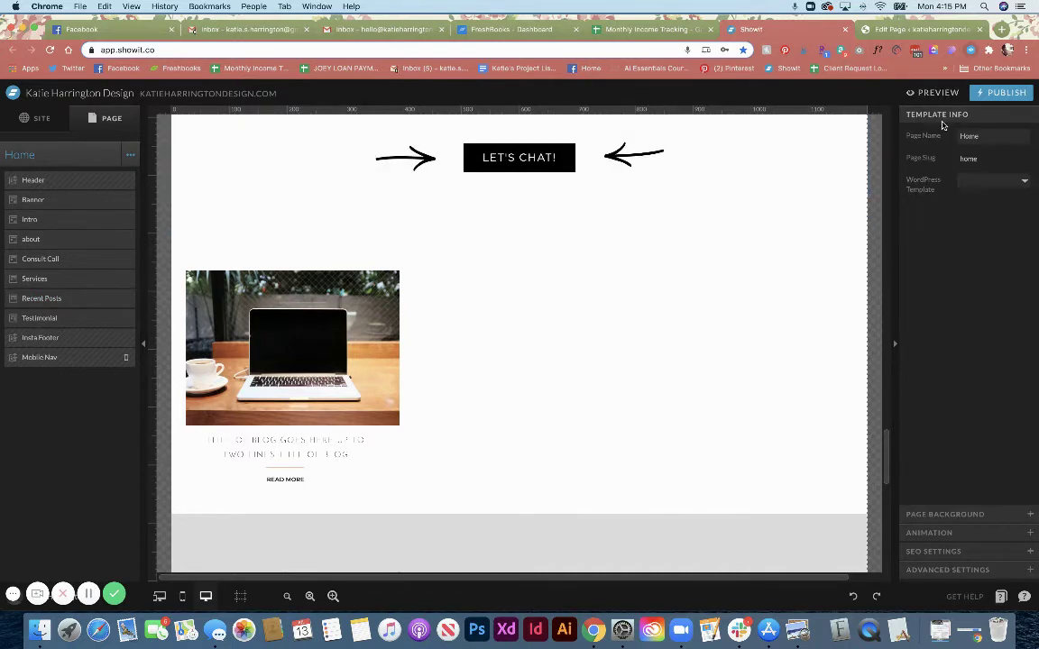
{"action": "left_click", "coordinate": [996, 181]}
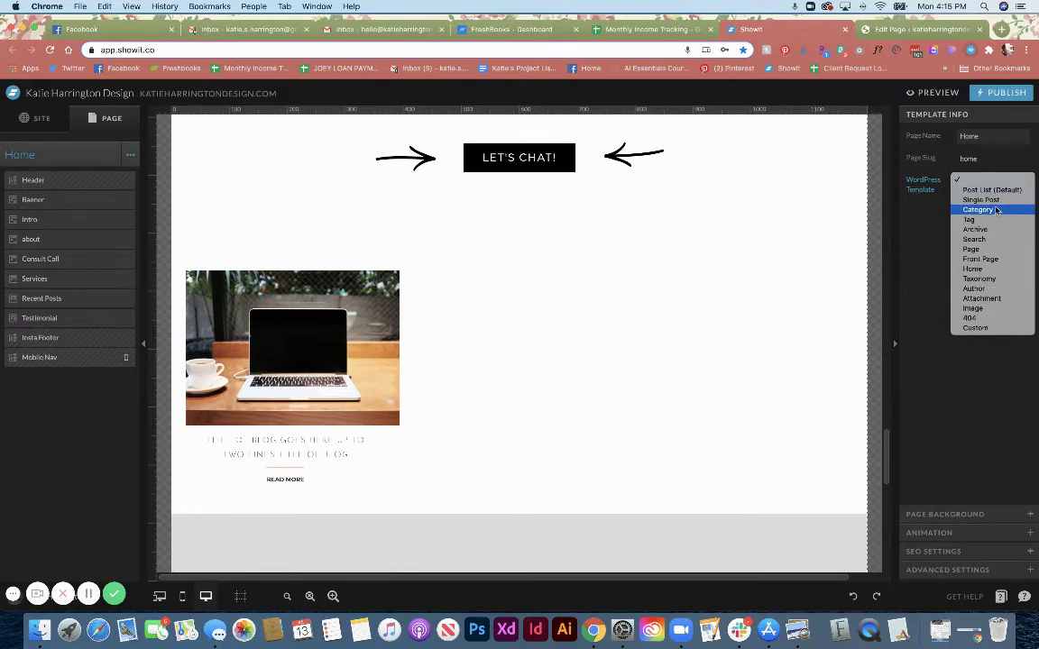
{"action": "left_click", "coordinate": [984, 329]}
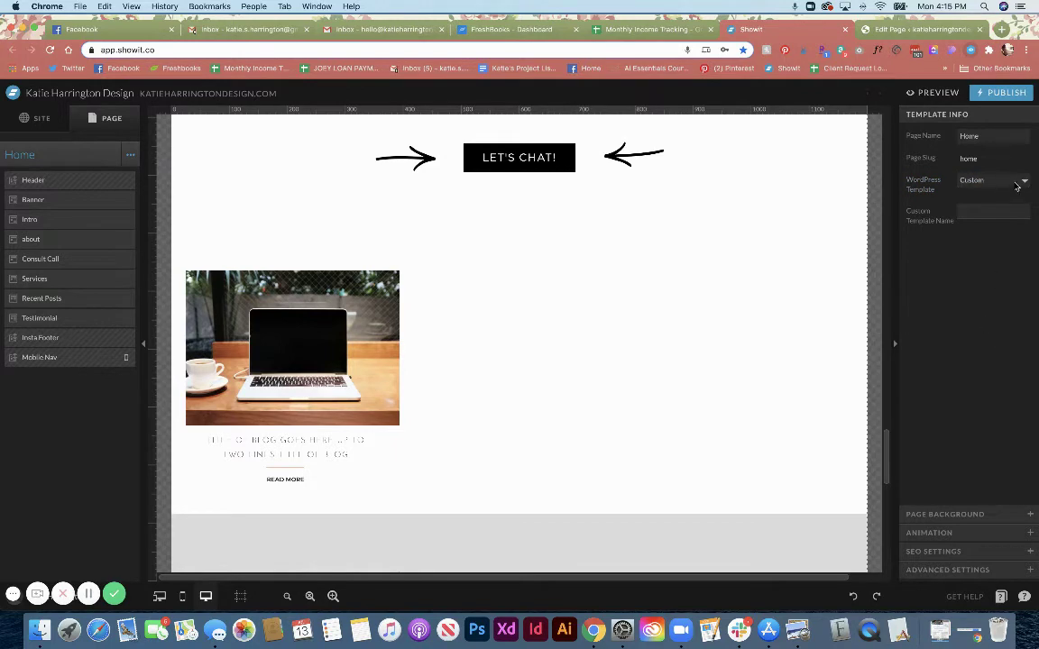
Enter 'page-home' as the Home page's custom template name.
{"action": "left_click", "coordinate": [997, 213]}
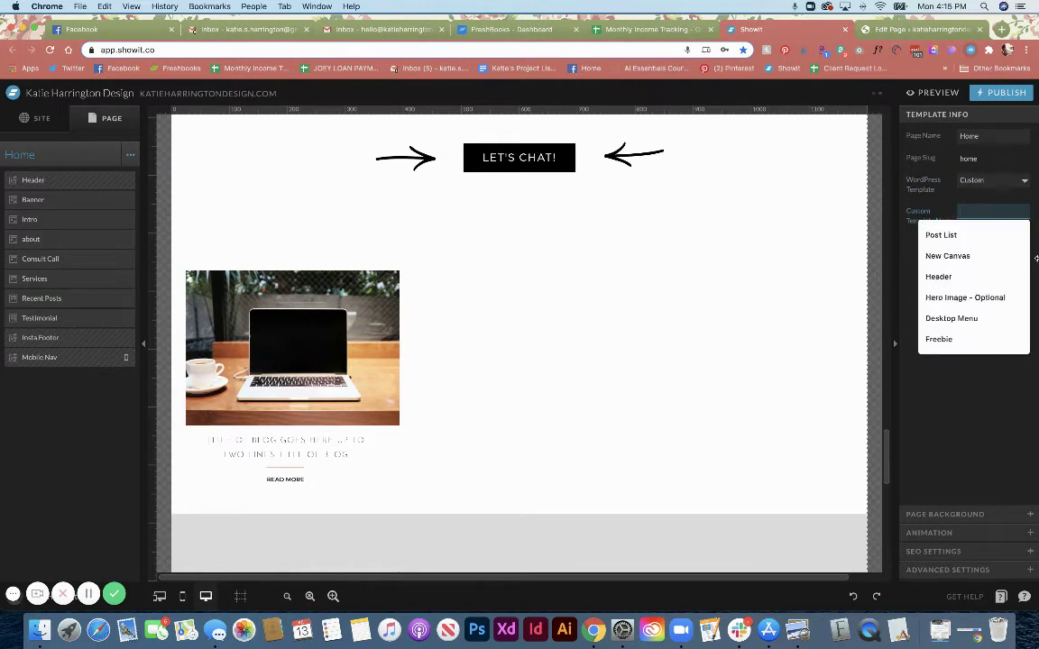
{"action": "left_click", "coordinate": [906, 222]}
{"action": "left_click", "coordinate": [888, 32]}
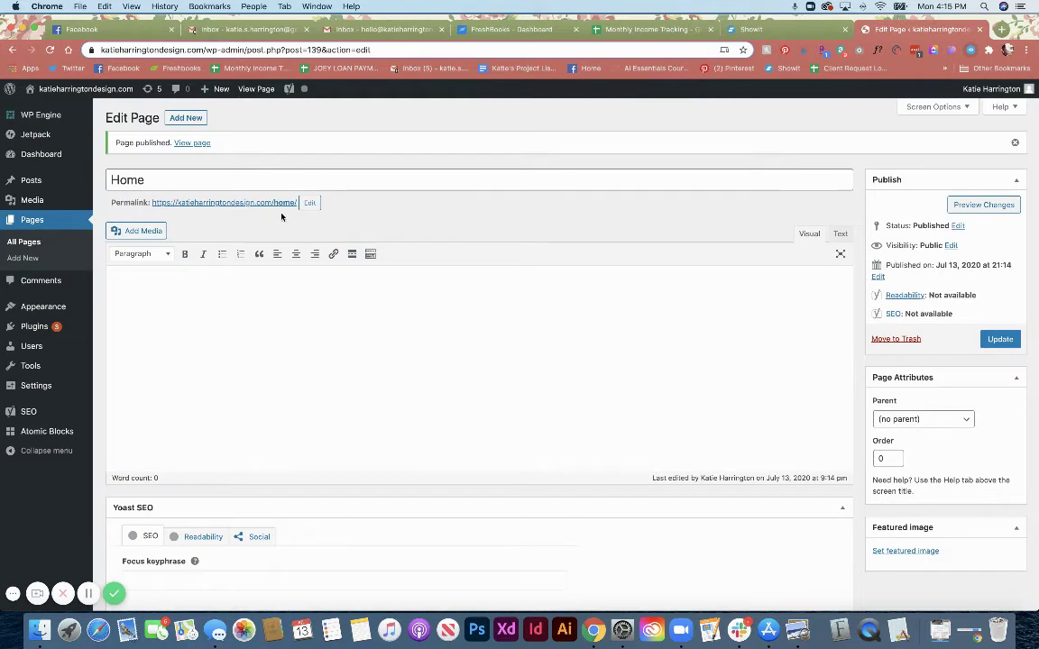
{"action": "left_click", "coordinate": [752, 28]}
{"action": "left_click", "coordinate": [981, 213]}
{"action": "type", "text": "page-home"}
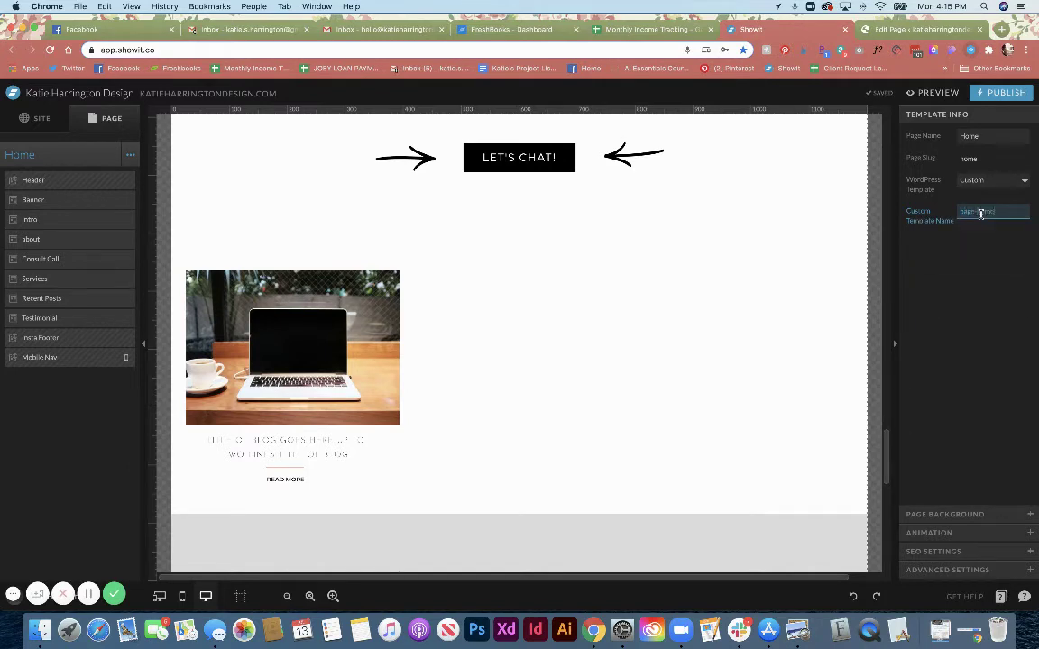
{"action": "left_click", "coordinate": [984, 291]}
Publish the Showit site with Publish Blog checked to katieharringtondesign.com.
{"action": "left_click", "coordinate": [1001, 92]}
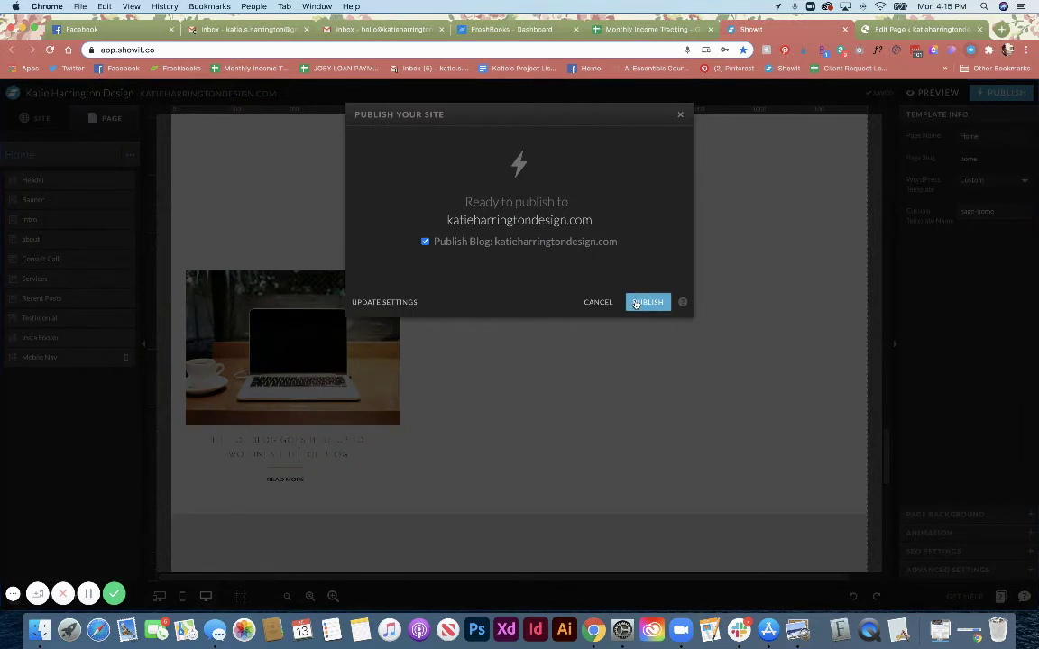
{"action": "left_click", "coordinate": [647, 302]}
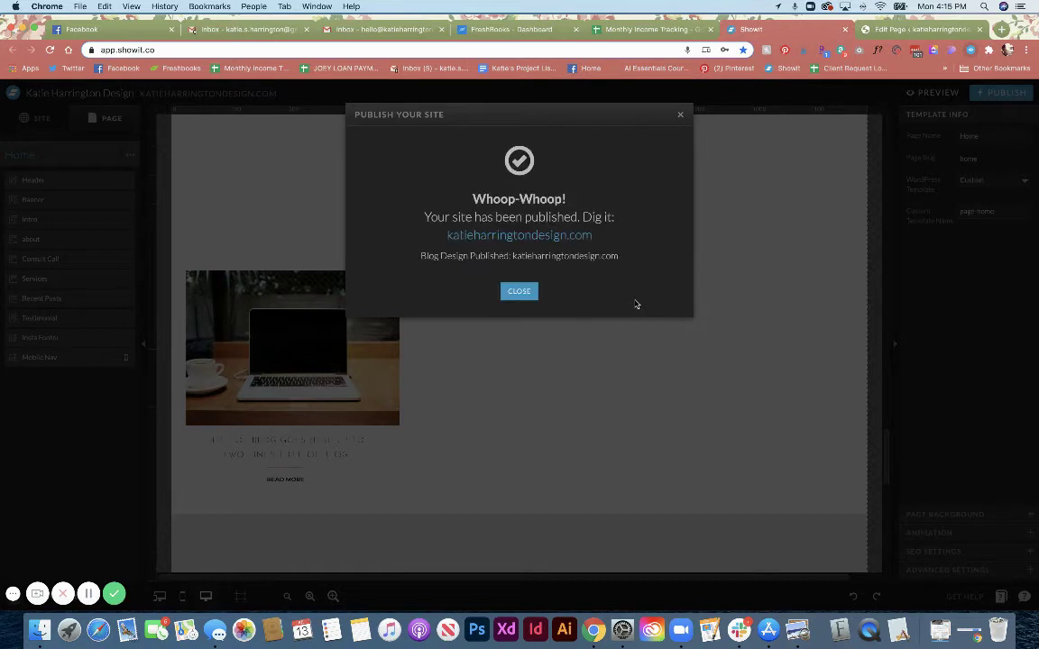
{"action": "left_click", "coordinate": [913, 28]}
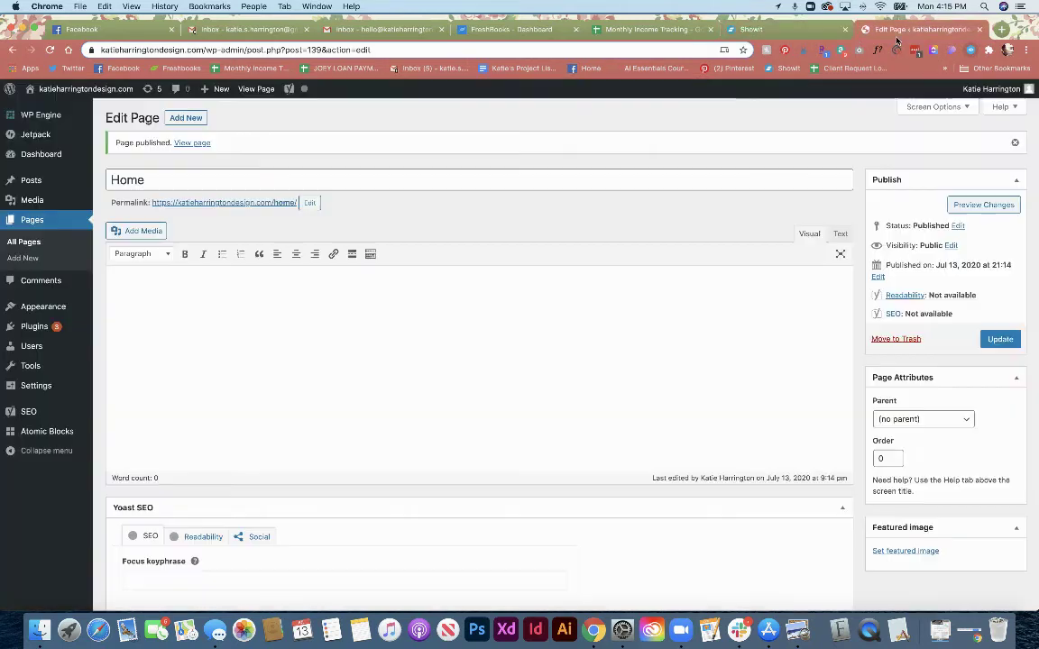
Open the live Home page, close the newsletter popup, and review the three recent posts.
{"action": "left_click", "coordinate": [51, 51]}
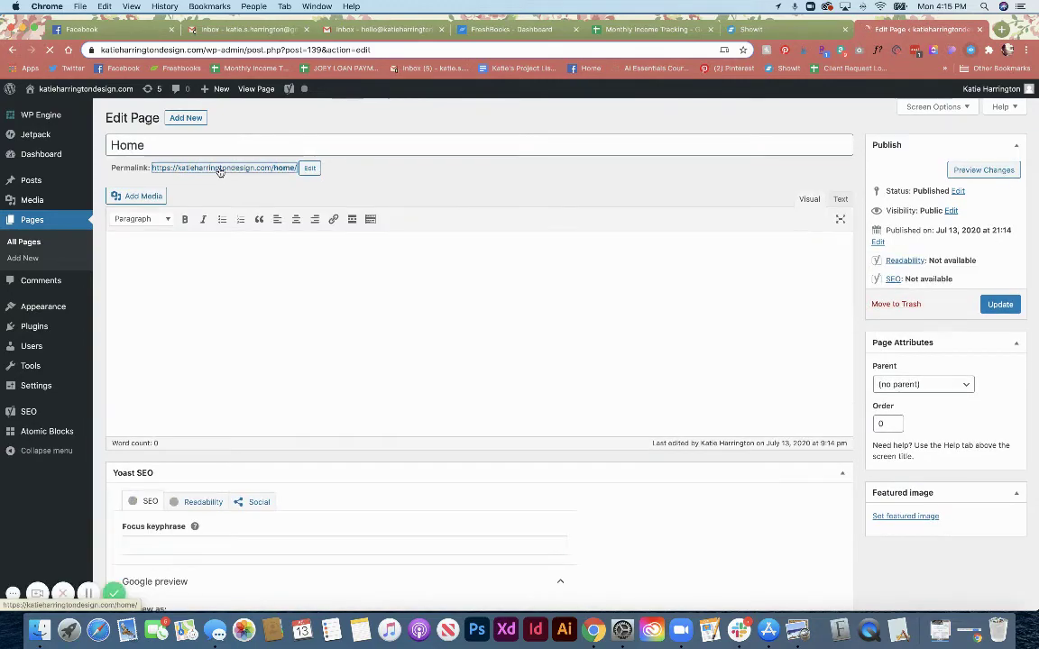
{"action": "left_click", "coordinate": [220, 168]}
{"action": "scroll", "coordinate": [367, 378], "scroll_direction": "down", "scroll_amount": 5}
{"action": "scroll", "coordinate": [367, 378], "scroll_direction": "down", "scroll_amount": 13}
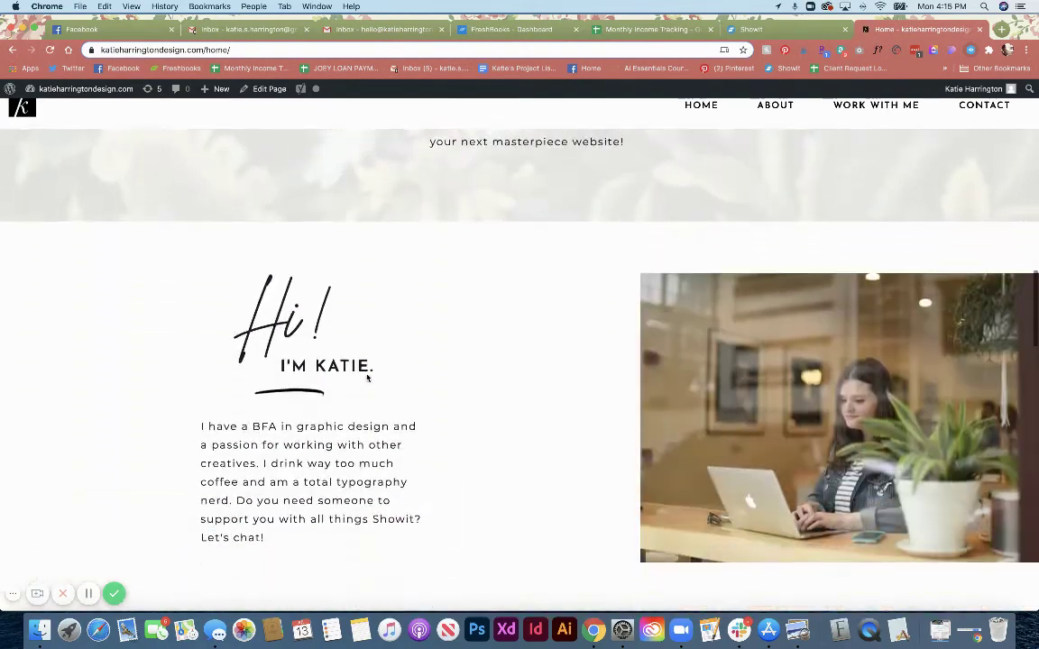
{"action": "scroll", "coordinate": [367, 378], "scroll_direction": "down", "scroll_amount": 9}
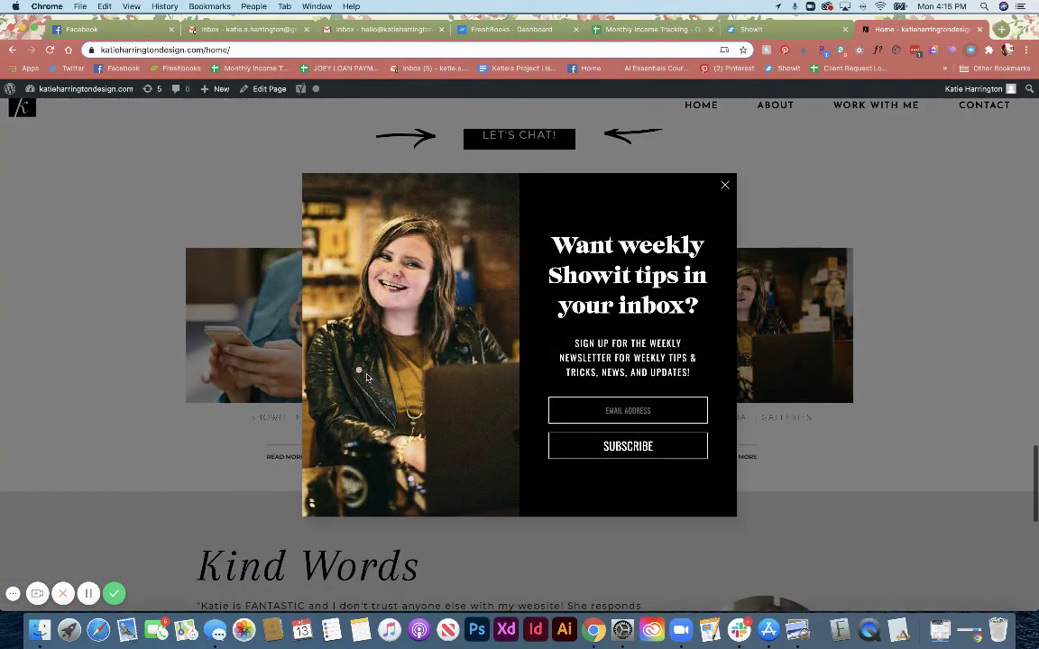
{"action": "left_click", "coordinate": [725, 186]}
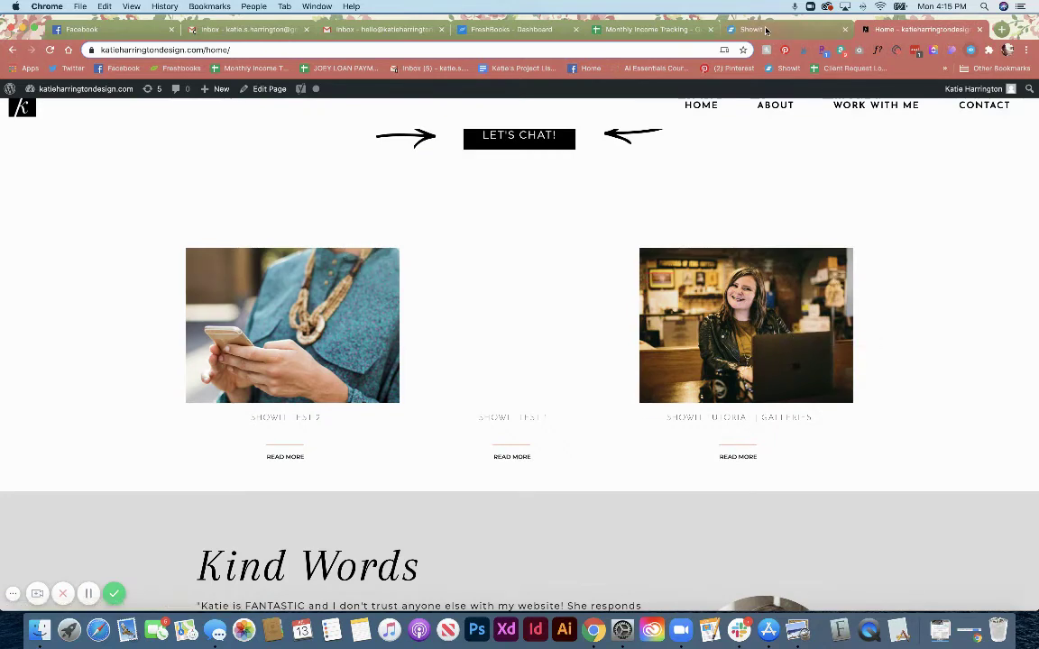
{"action": "scroll", "coordinate": [503, 361], "scroll_direction": "up", "scroll_amount": 1}
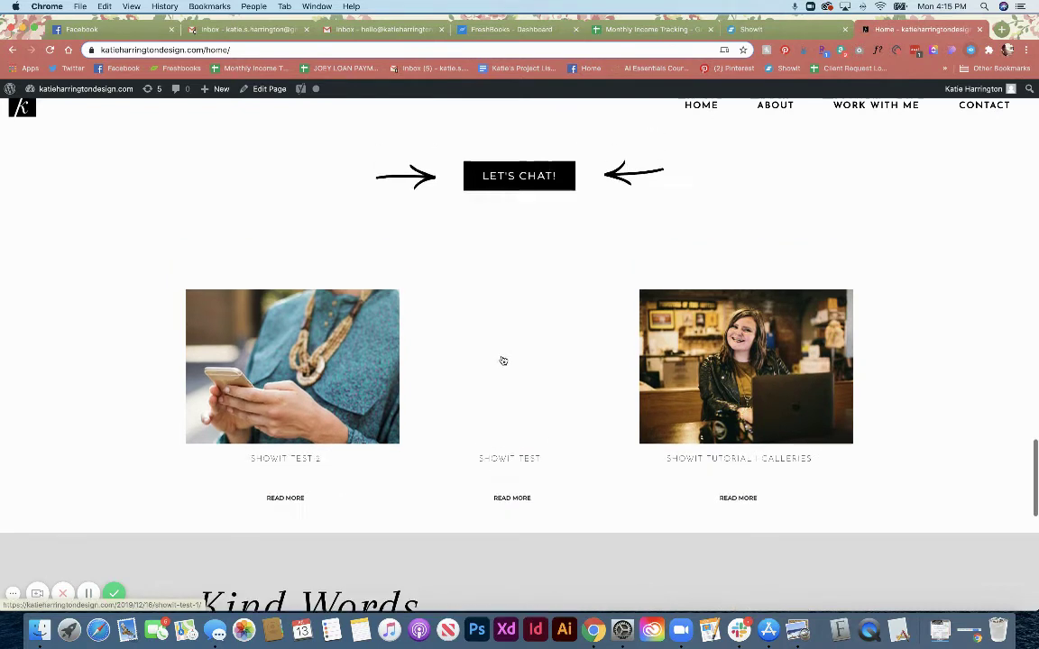
{"action": "scroll", "coordinate": [503, 361], "scroll_direction": "up", "scroll_amount": 1}
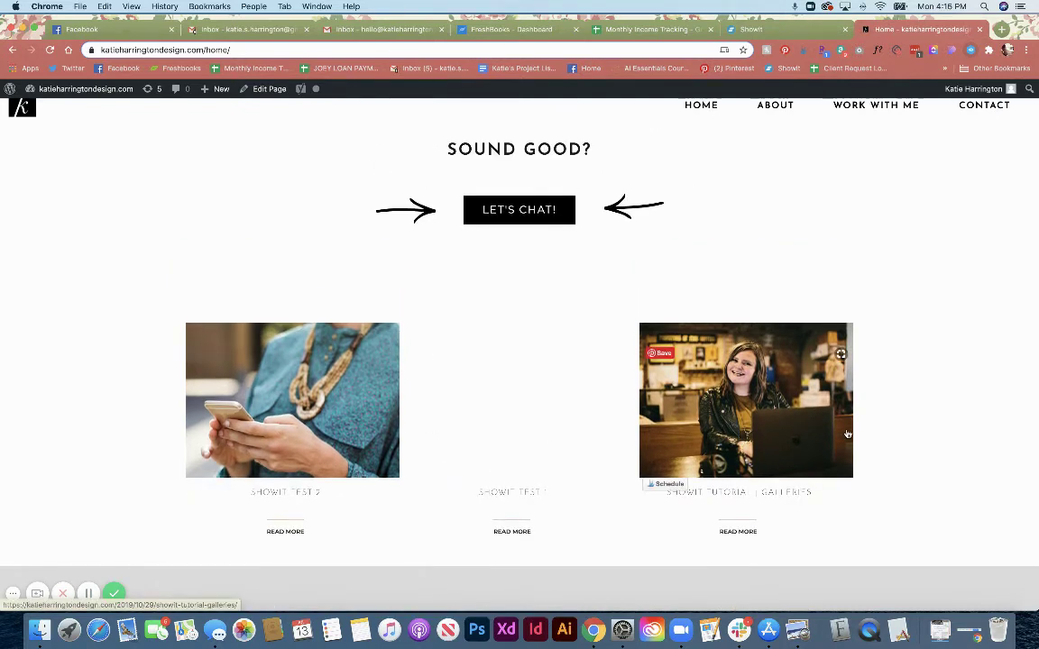
{"action": "scroll", "coordinate": [847, 435], "scroll_direction": "down", "scroll_amount": 6}
{"action": "scroll", "coordinate": [847, 435], "scroll_direction": "up", "scroll_amount": 5}
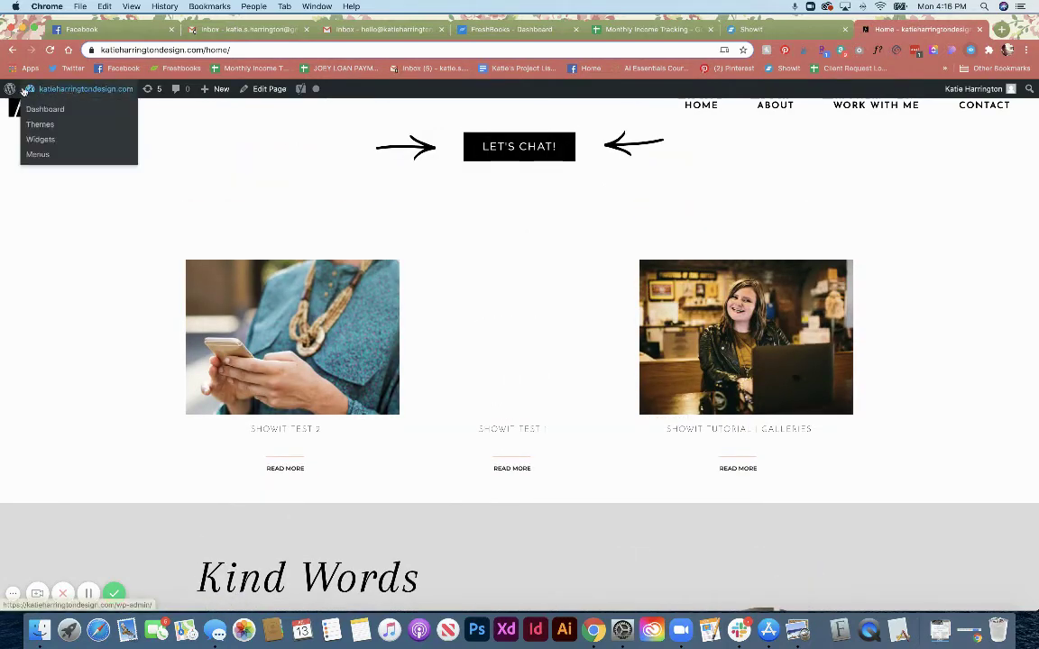
Dismiss Showit's site-published confirmation and view the site-wide pages and templates list.
{"action": "left_click", "coordinate": [11, 91]}
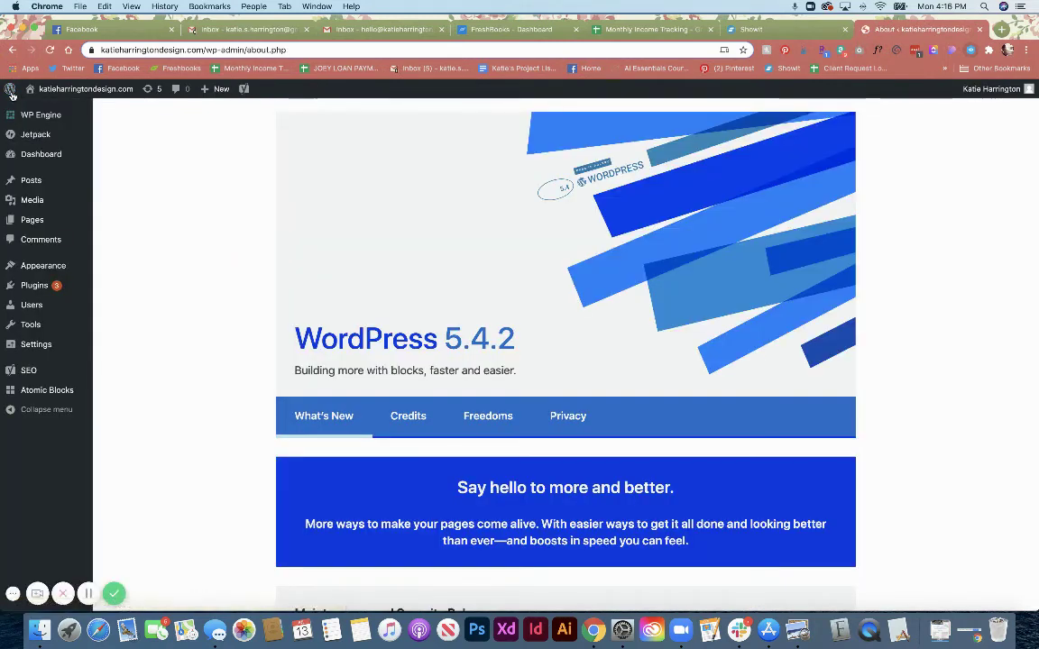
{"action": "left_click", "coordinate": [752, 29]}
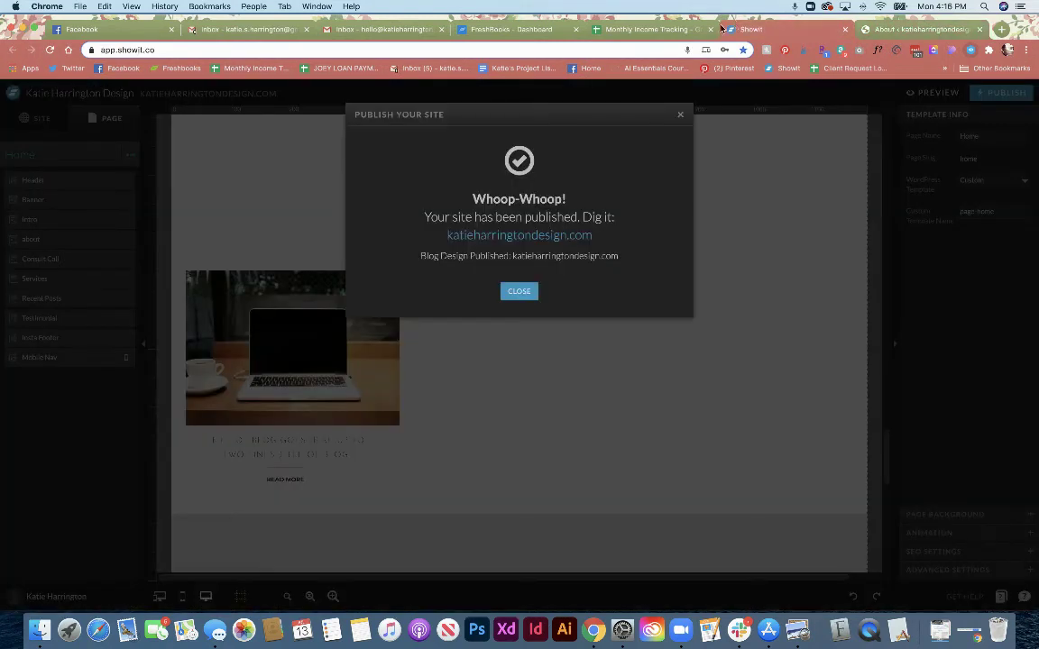
{"action": "left_click", "coordinate": [520, 291]}
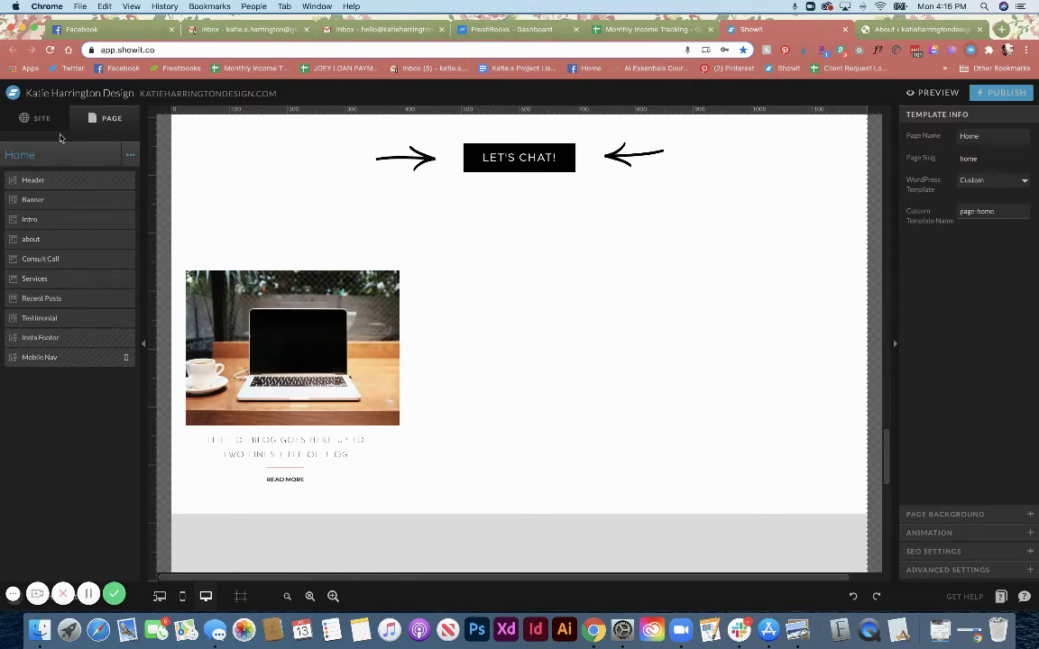
{"action": "left_click", "coordinate": [41, 118]}
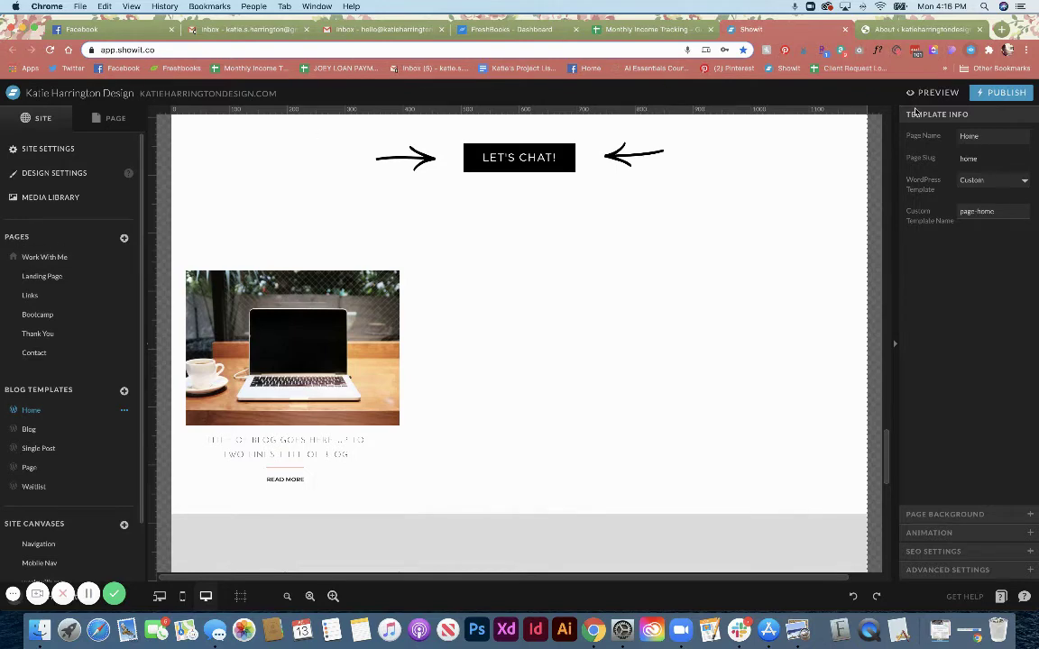
In Settings > Showit, enable loading the WordPress home page instead of Showit's, and save.
{"action": "left_click", "coordinate": [880, 34]}
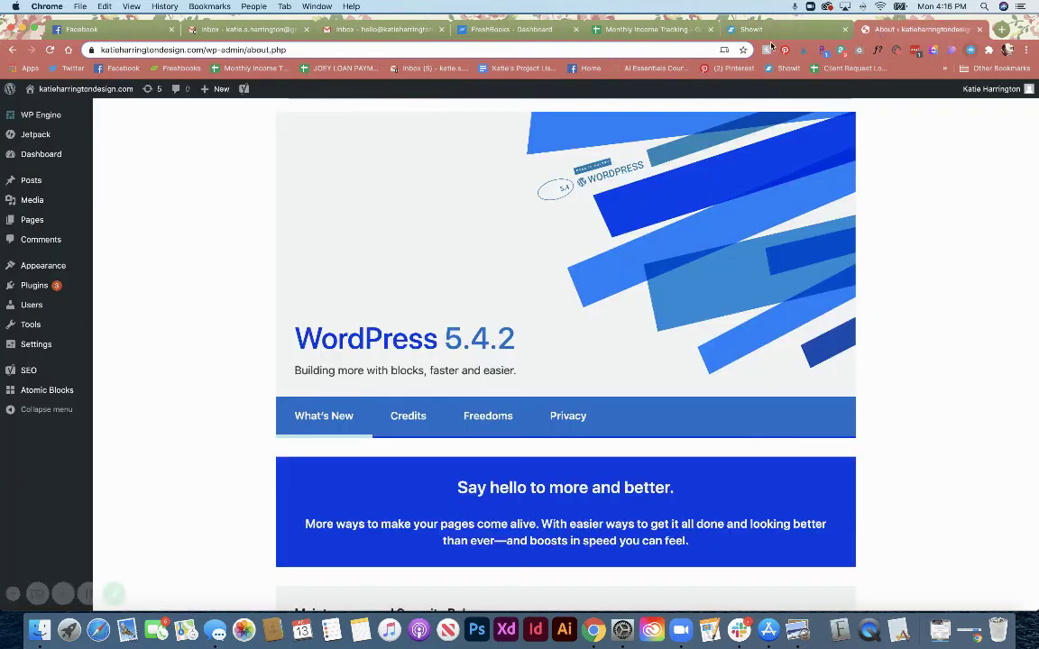
{"action": "mouse_move", "coordinate": [48, 346]}
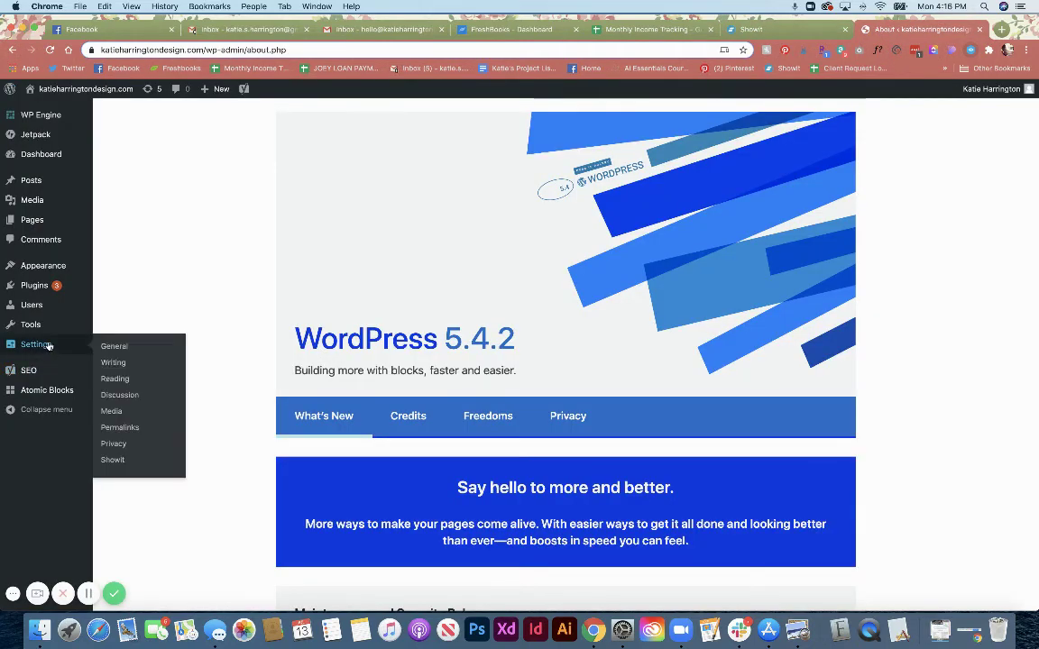
{"action": "left_click", "coordinate": [113, 461]}
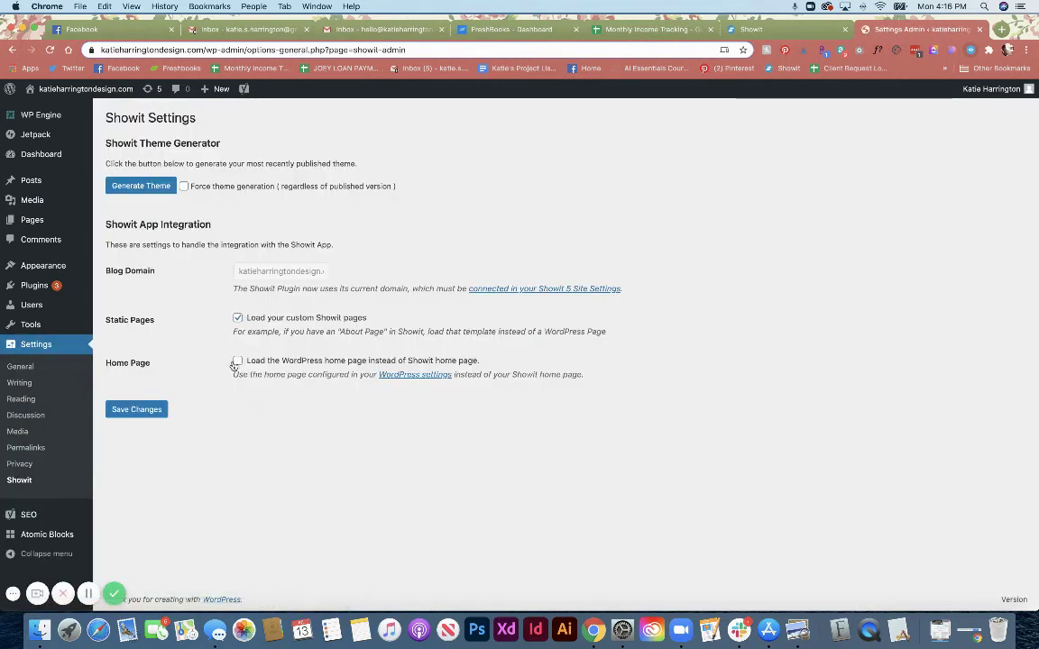
{"action": "left_click", "coordinate": [238, 361]}
{"action": "left_click", "coordinate": [150, 411]}
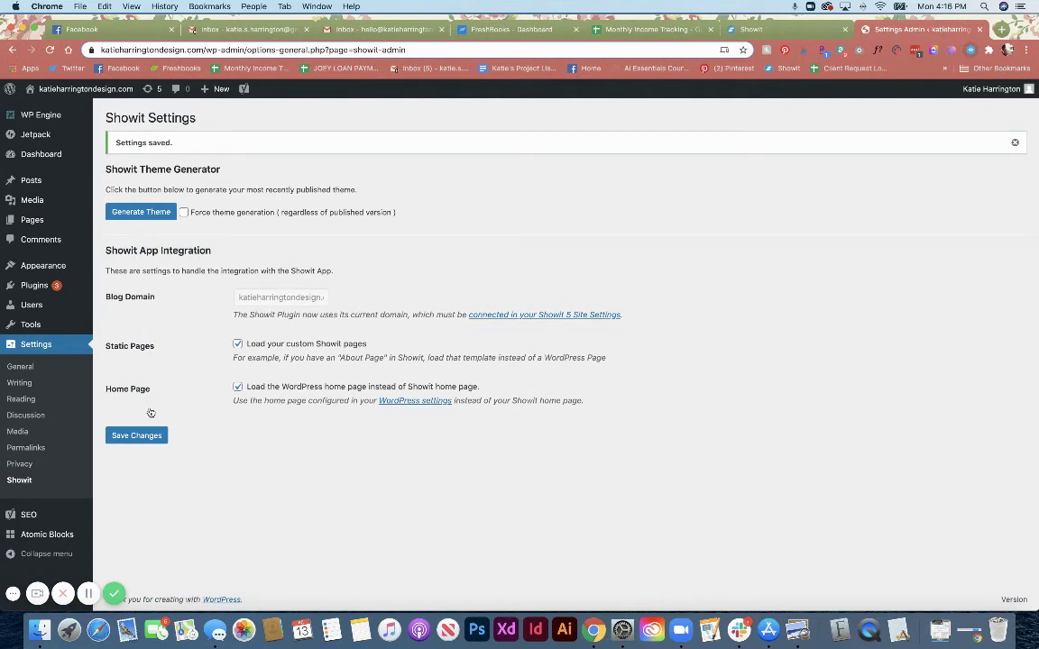
Set Reading Settings to a static homepage 'Home' with 'Blog' as the posts page, and save.
{"action": "left_click", "coordinate": [31, 402]}
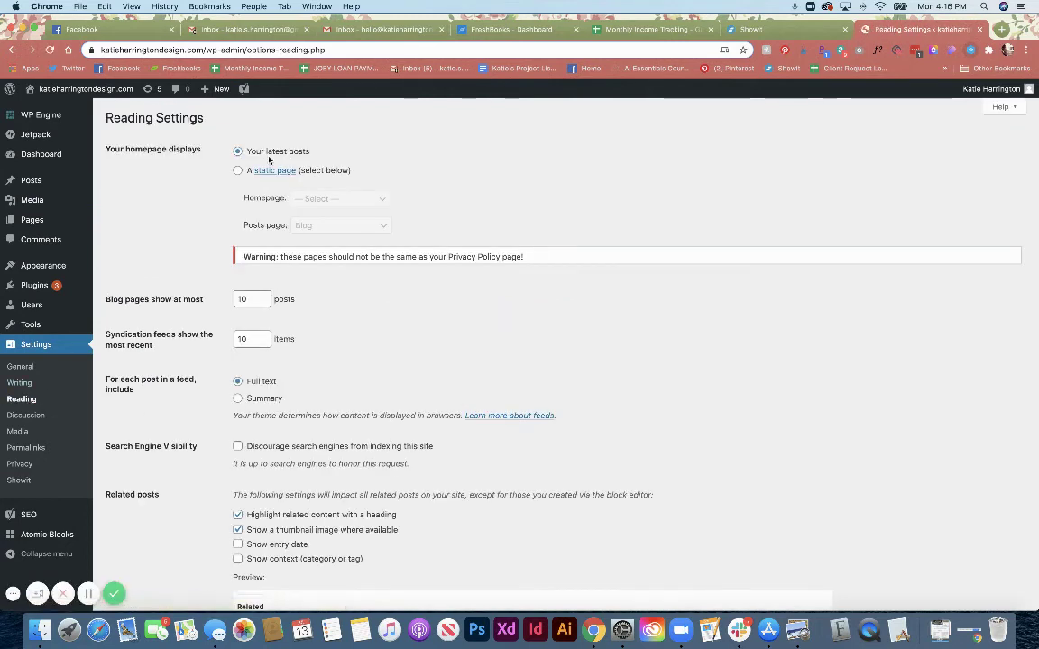
{"action": "left_click", "coordinate": [236, 170]}
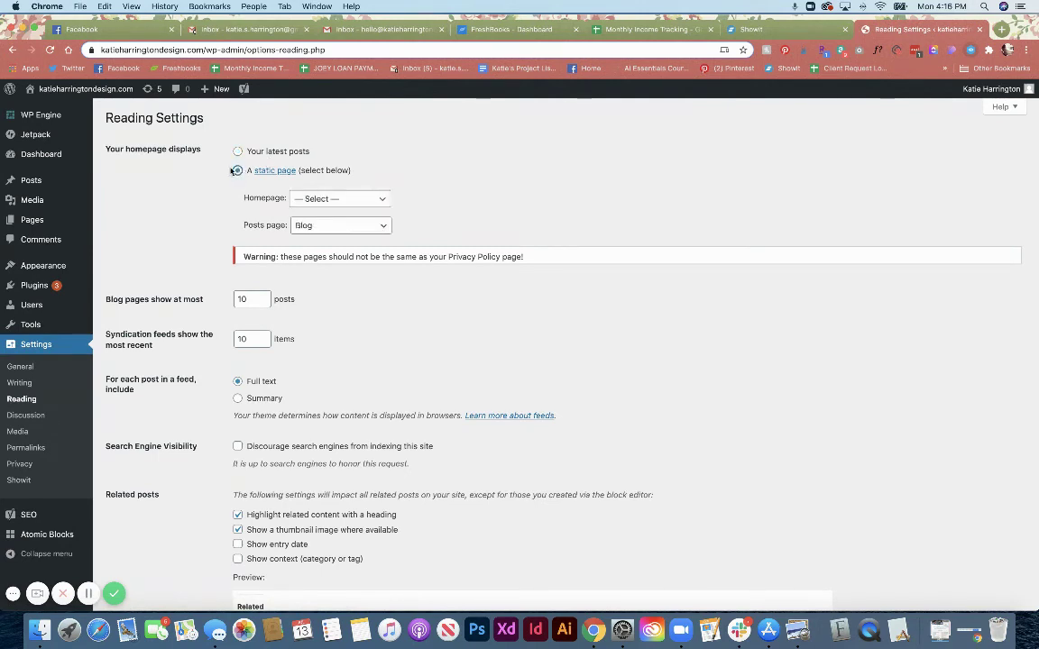
{"action": "left_click", "coordinate": [339, 199]}
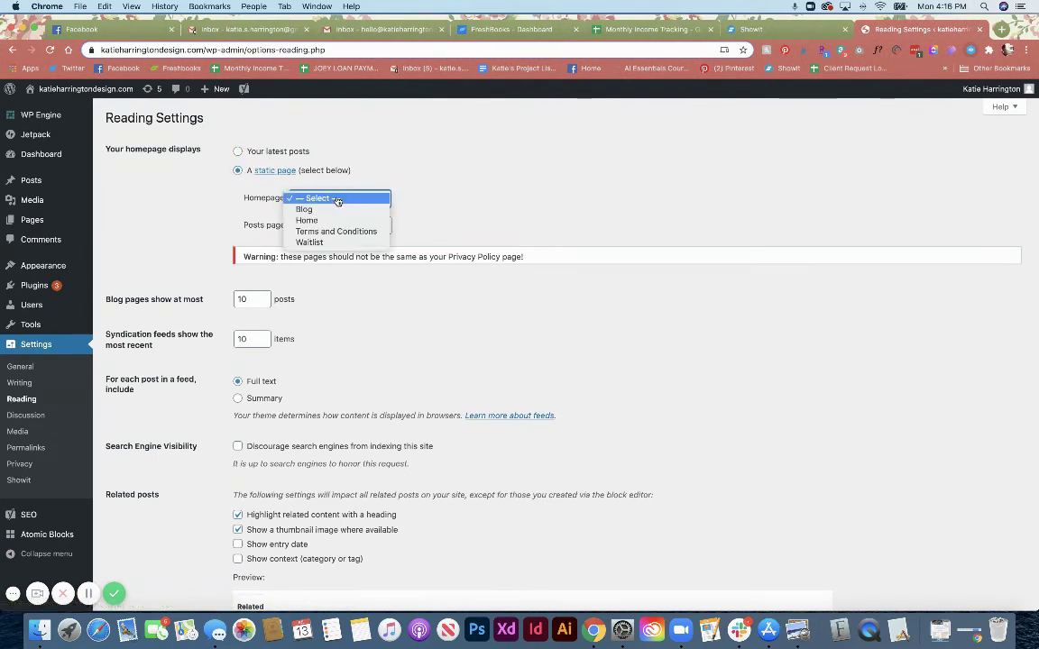
{"action": "left_click", "coordinate": [308, 220]}
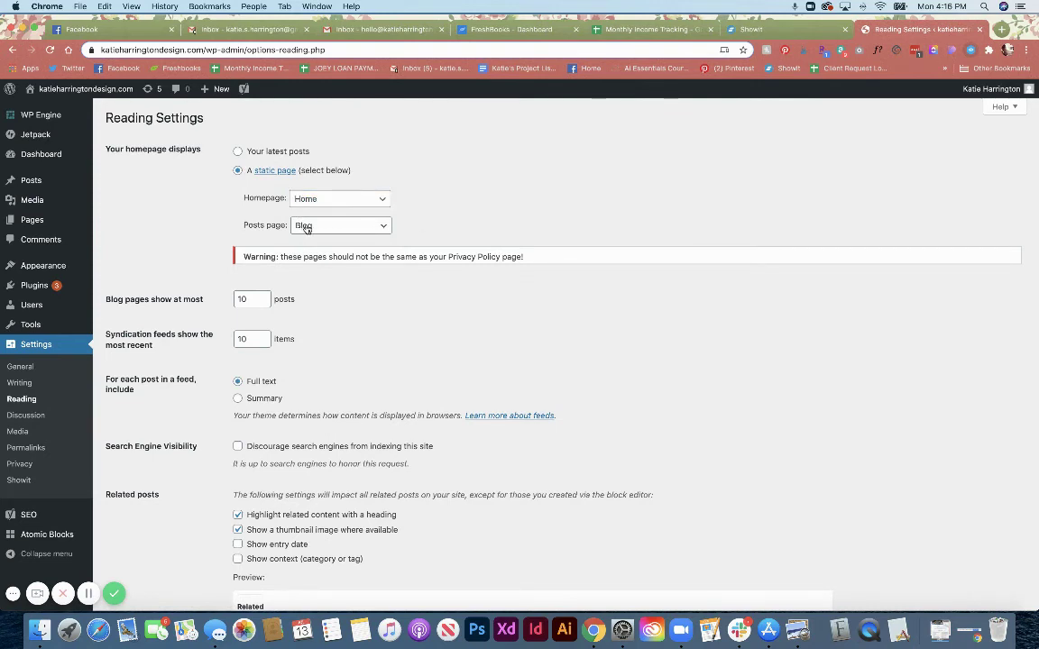
{"action": "scroll", "coordinate": [306, 229], "scroll_direction": "down", "scroll_amount": 6}
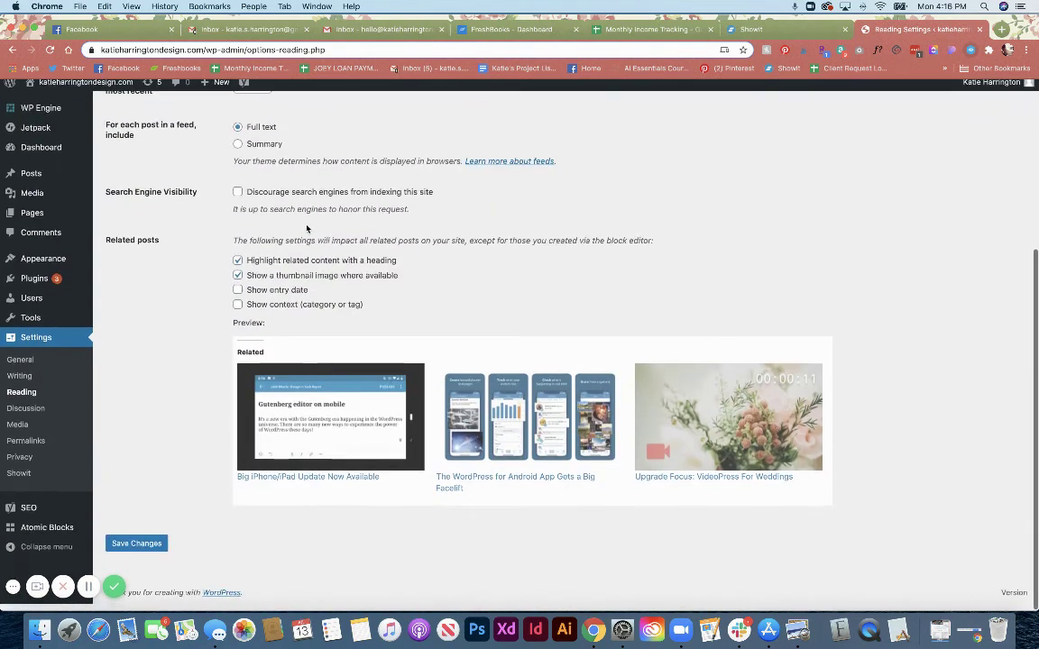
{"action": "left_click", "coordinate": [145, 551]}
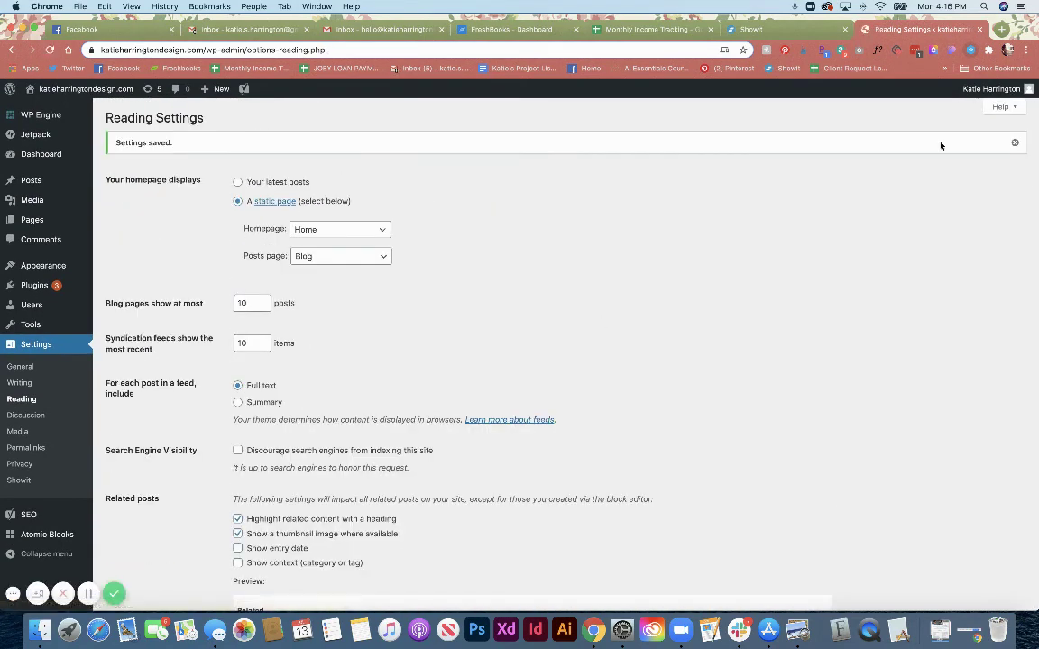
Load katieharringtondesign.com in a new tab, close the newsletter popup and scroll the homepage.
{"action": "left_click", "coordinate": [1002, 29]}
{"action": "type", "text": "katieharringtondesign.com"}
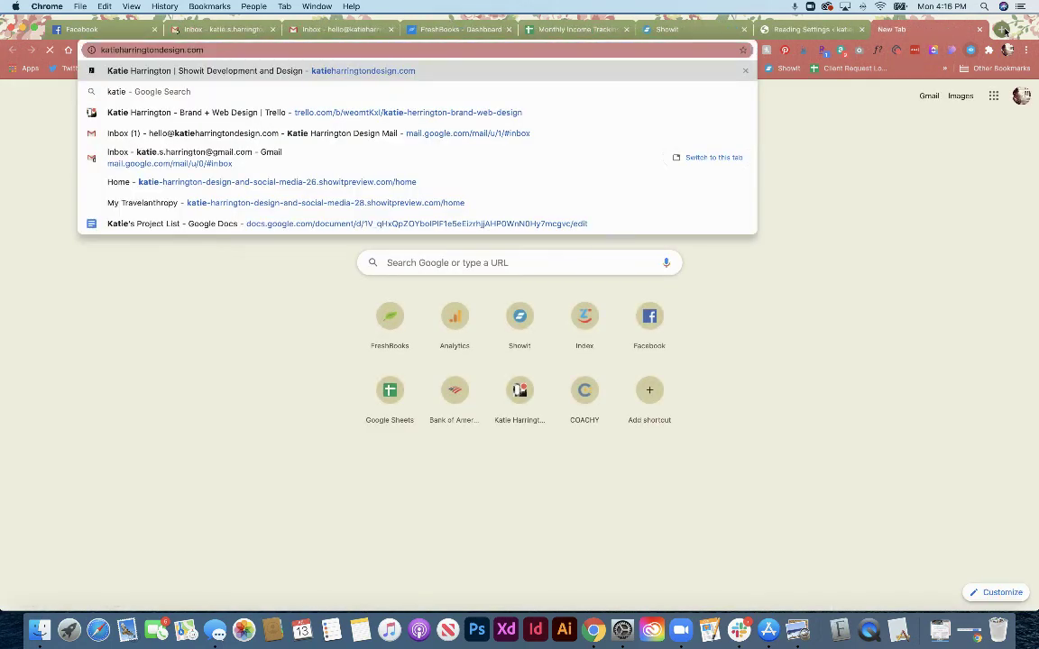
{"action": "key", "text": "Return"}
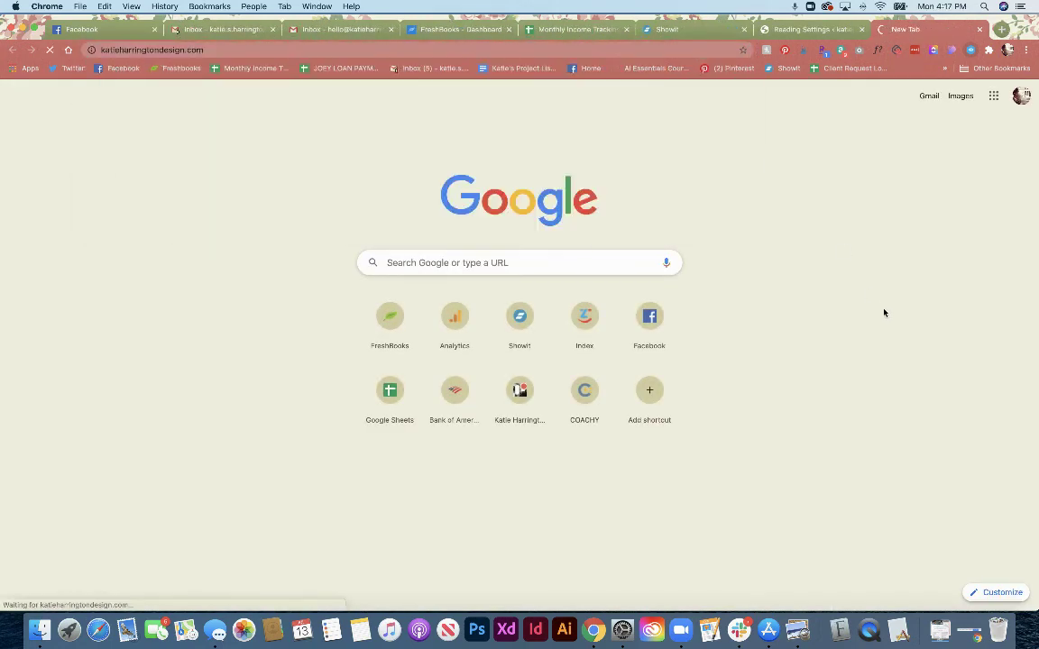
{"action": "scroll", "coordinate": [884, 313], "scroll_direction": "down", "scroll_amount": 10}
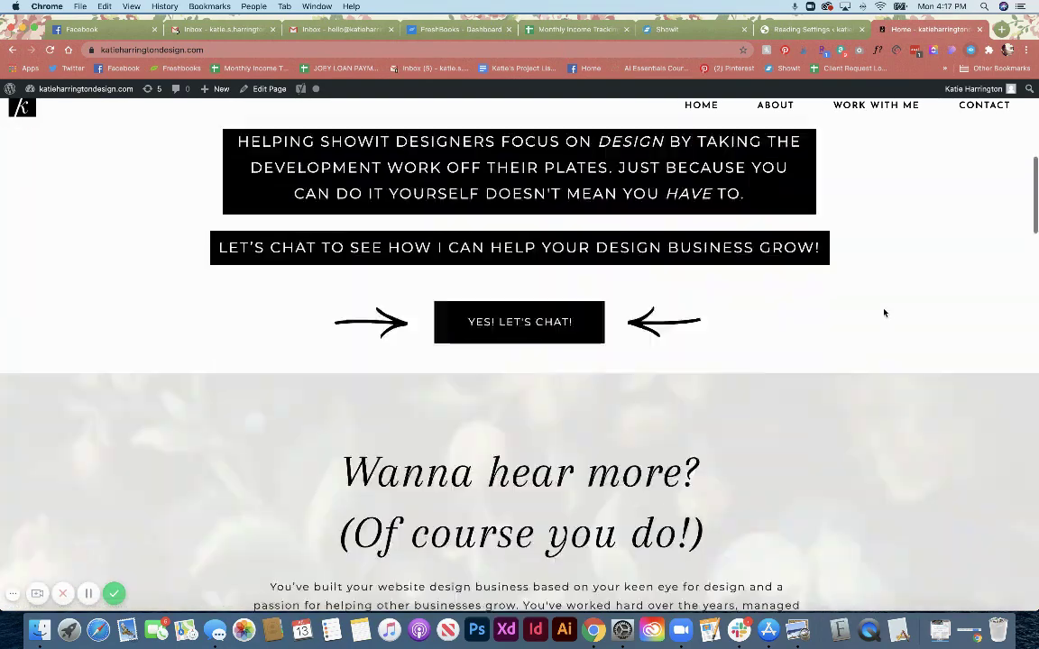
{"action": "scroll", "coordinate": [884, 313], "scroll_direction": "down", "scroll_amount": 15}
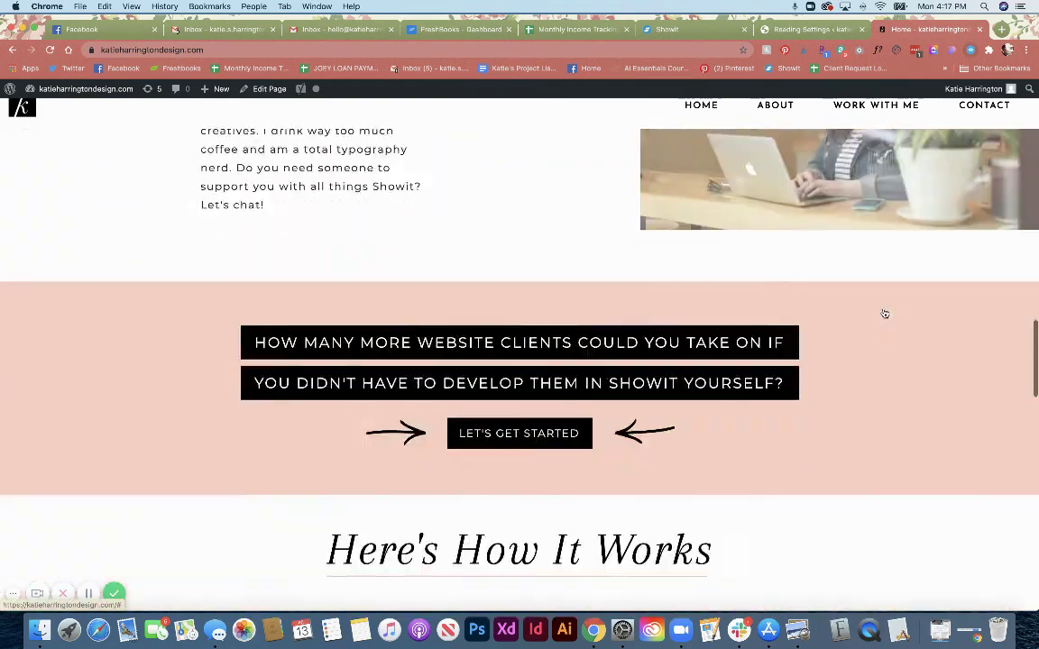
{"action": "scroll", "coordinate": [885, 313], "scroll_direction": "down", "scroll_amount": 10}
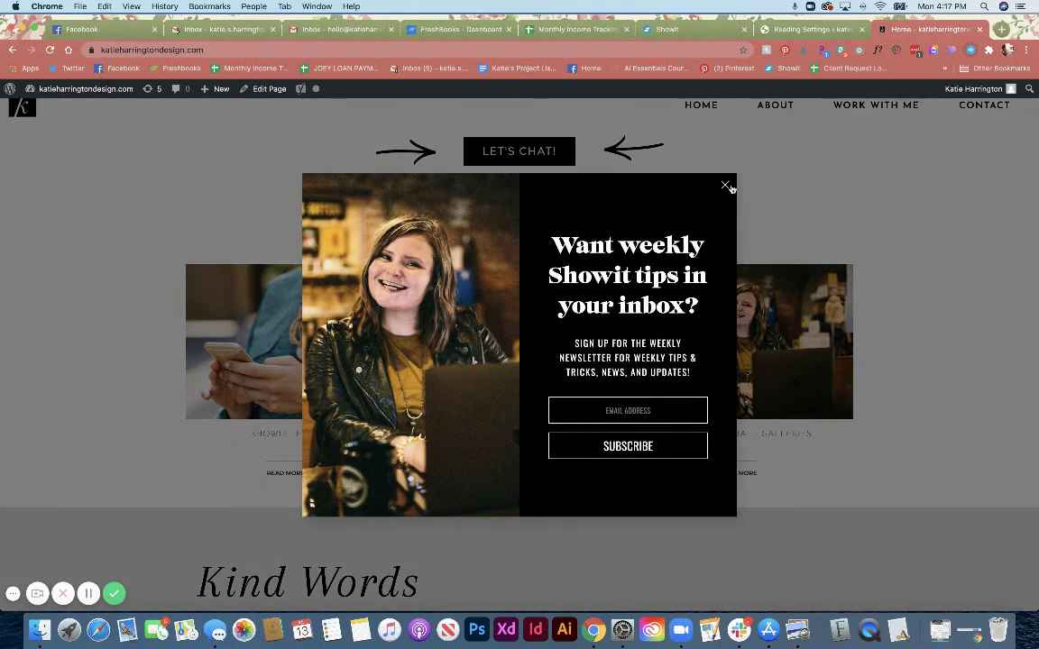
{"action": "left_click", "coordinate": [726, 185]}
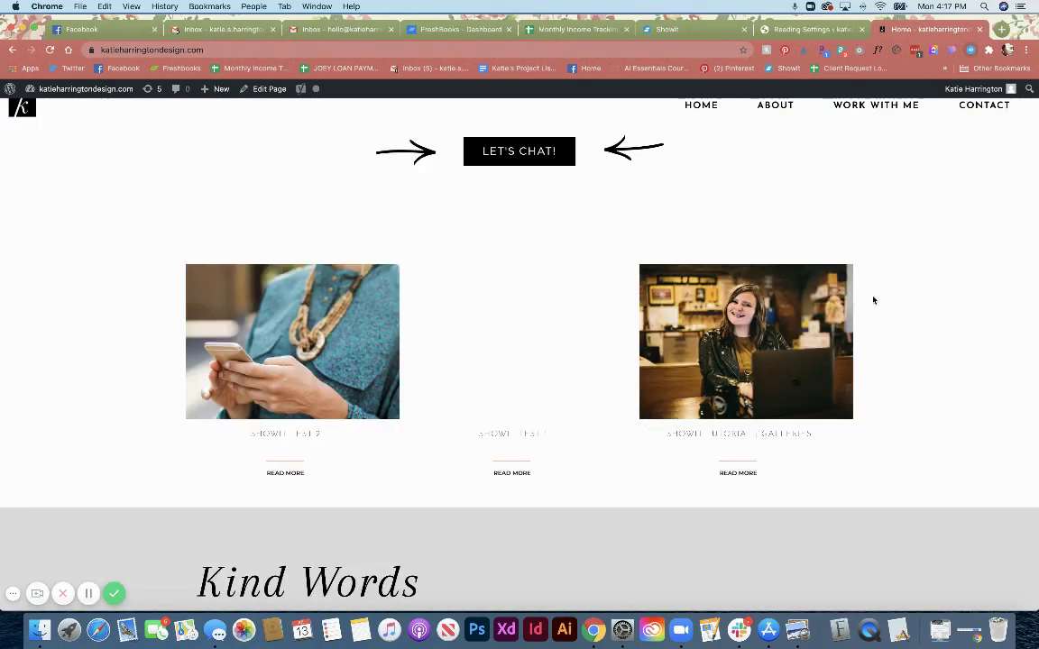
{"action": "scroll", "coordinate": [873, 301], "scroll_direction": "up", "scroll_amount": 15}
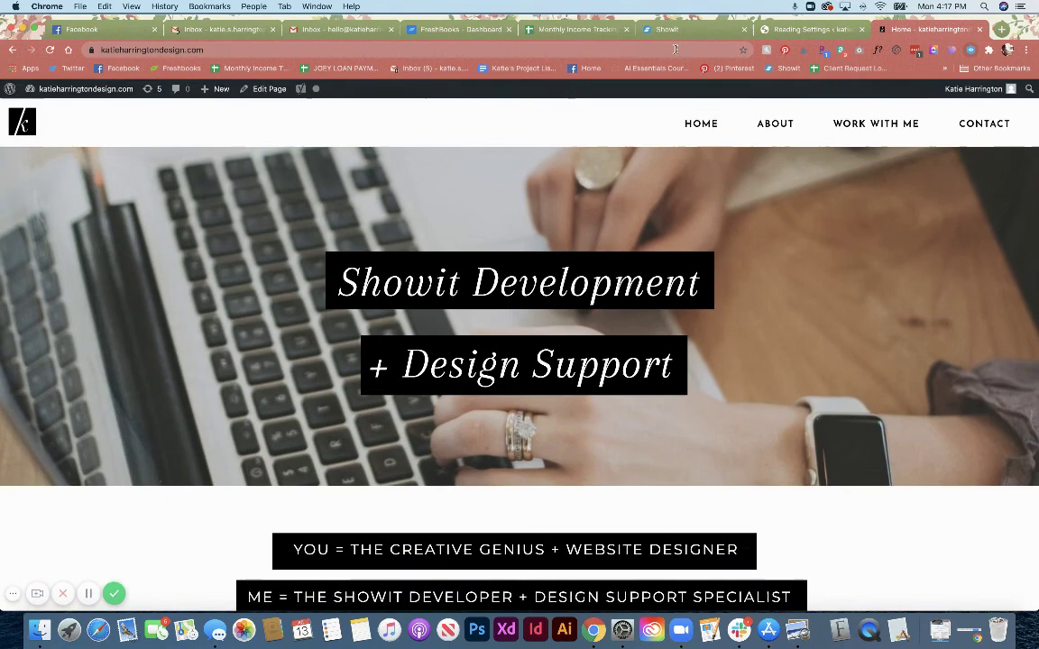
Select the Recent Posts section to view its Blog Post Lookup of 3 posts by date, descending.
{"action": "left_click", "coordinate": [671, 28]}
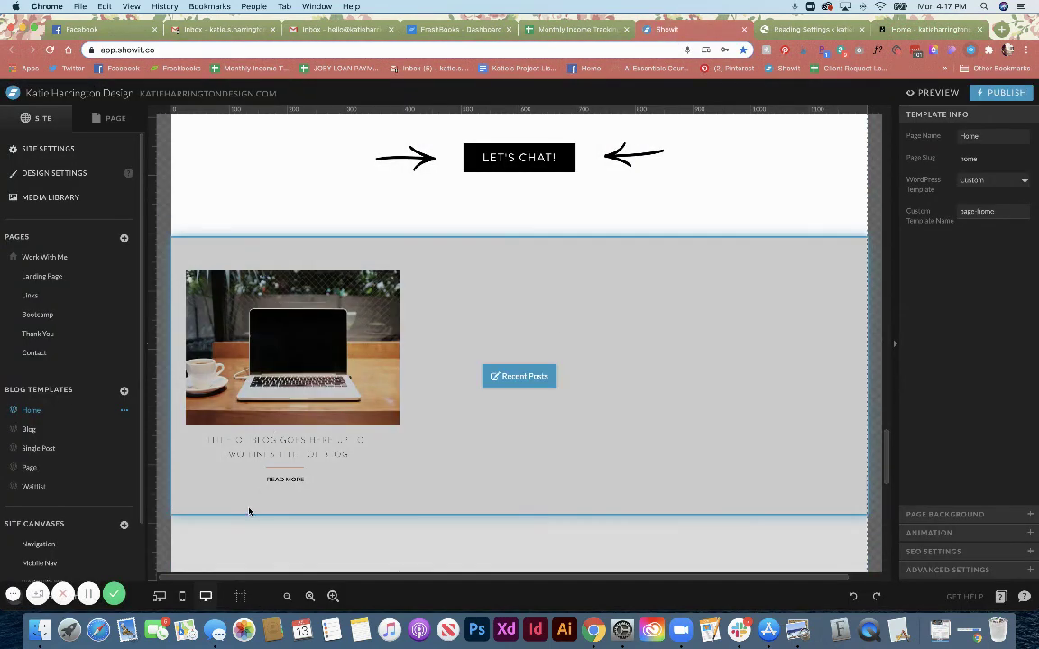
{"action": "left_click", "coordinate": [249, 511]}
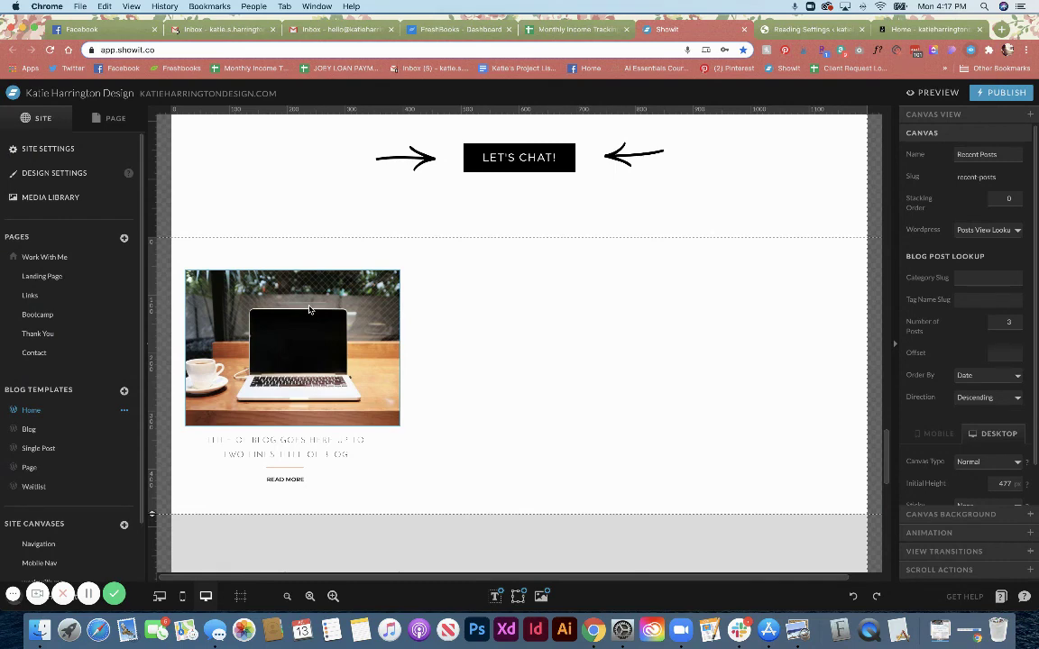
{"action": "left_click", "coordinate": [978, 280]}
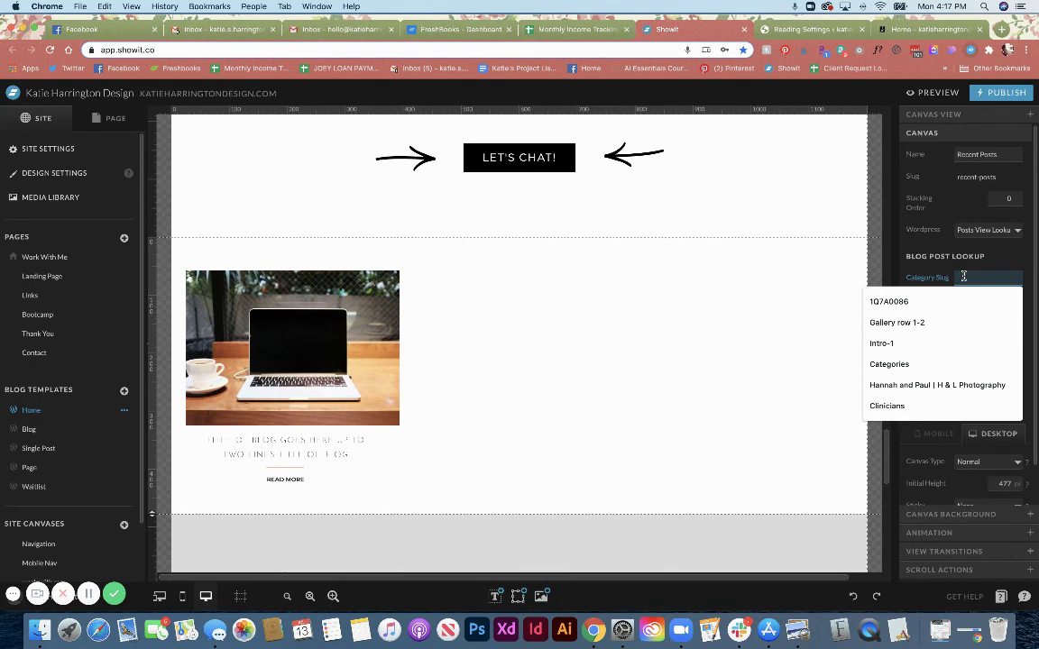
{"action": "left_click", "coordinate": [696, 264]}
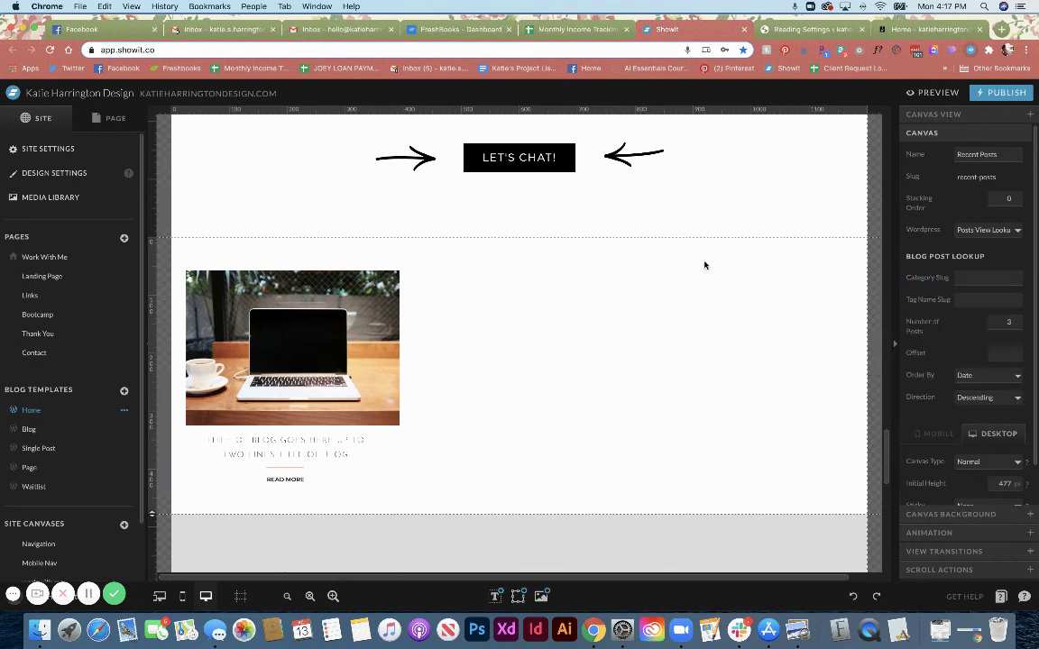